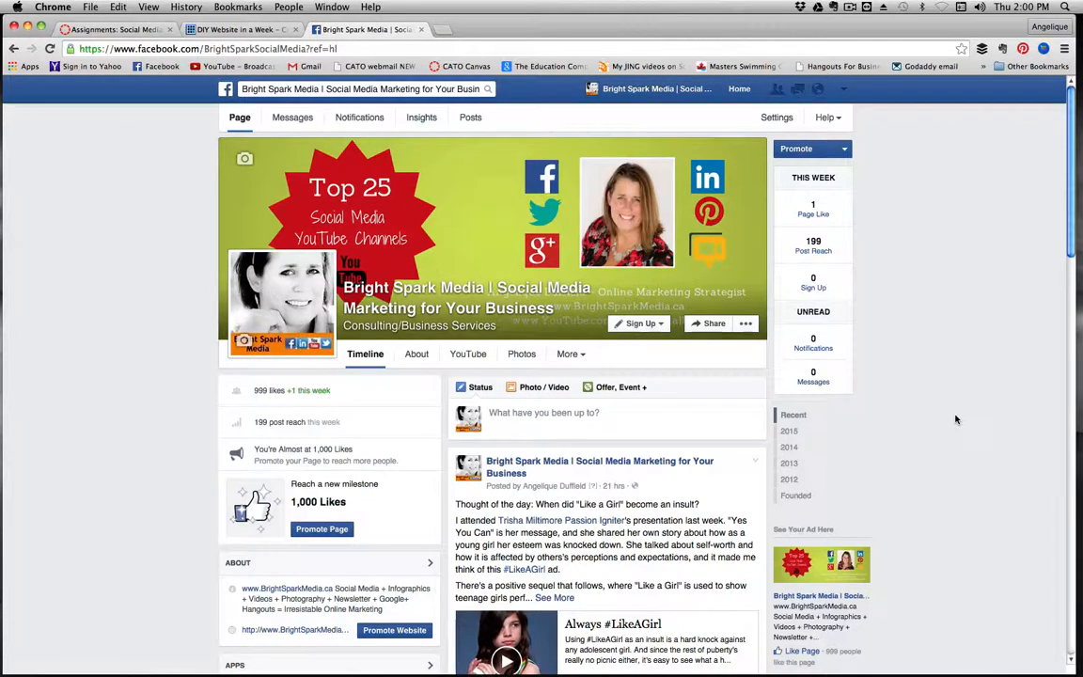
# Step: Review the page information in the About section of the Bright Spark Media page
pyautogui.click(410, 354)
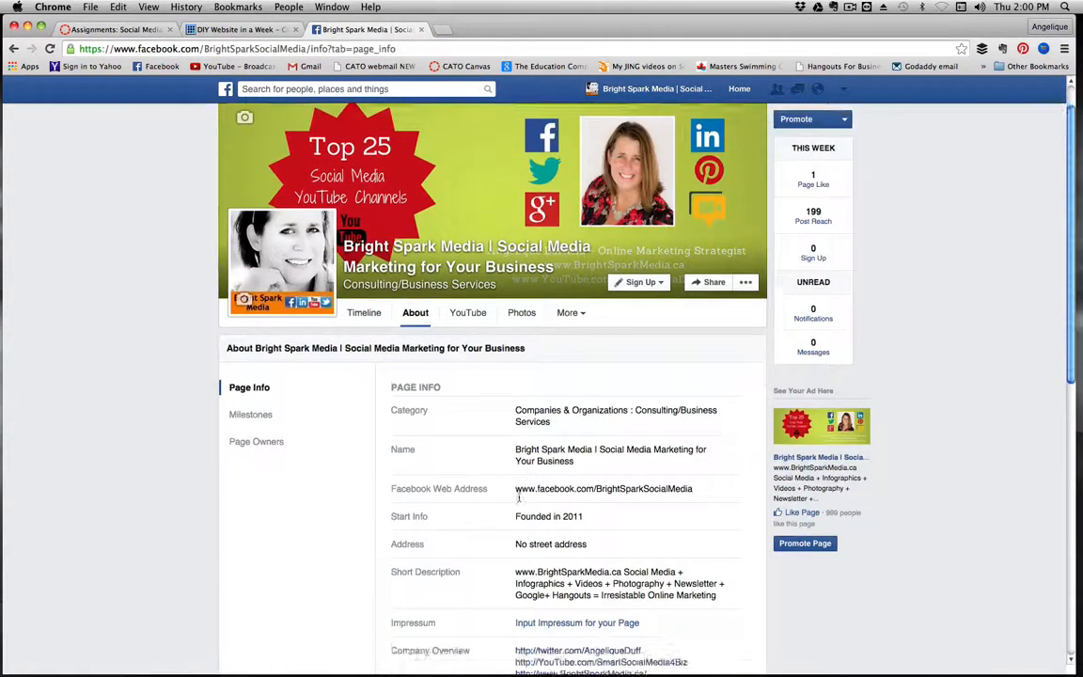
pyautogui.scroll(-10, 519, 499)
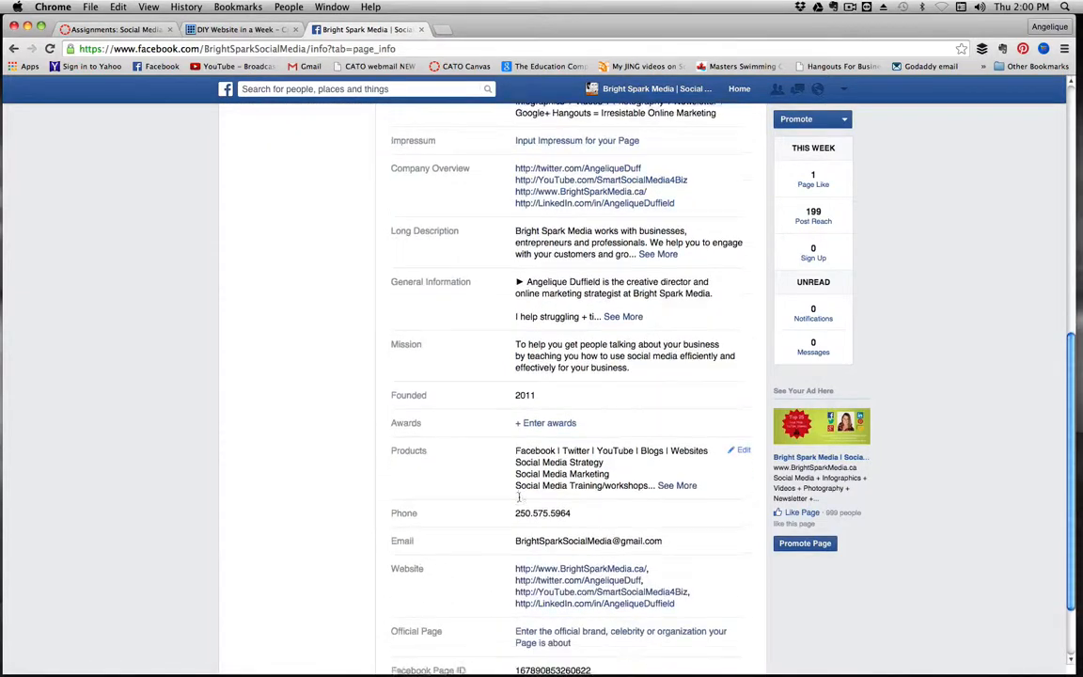
pyautogui.scroll(-1, 518, 498)
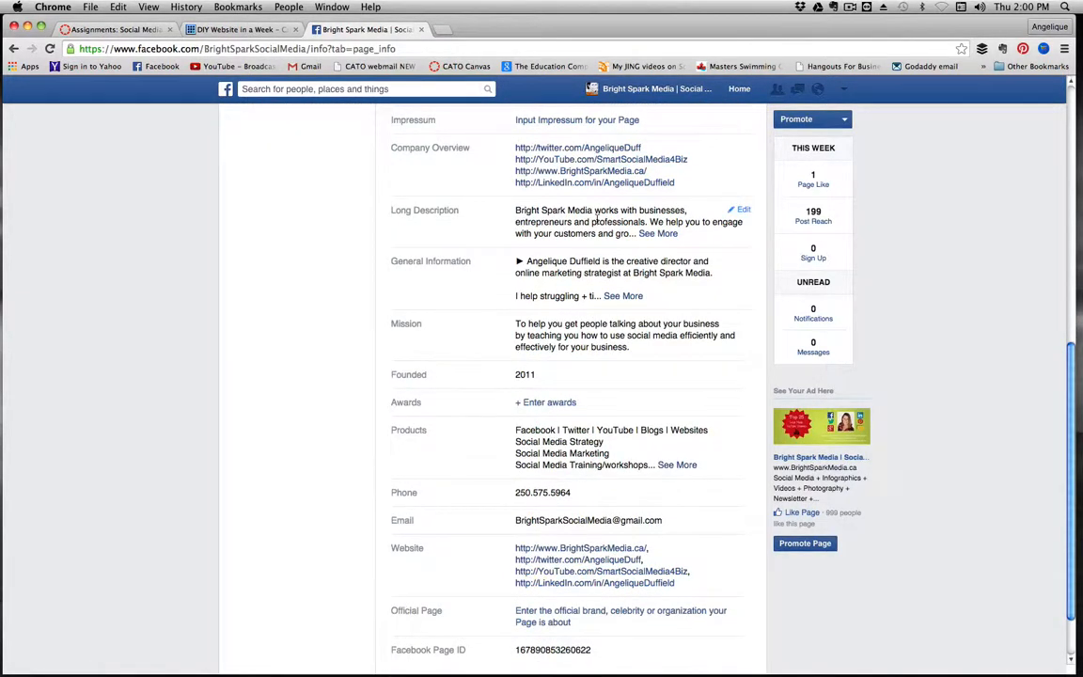
pyautogui.scroll(-1, 594, 218)
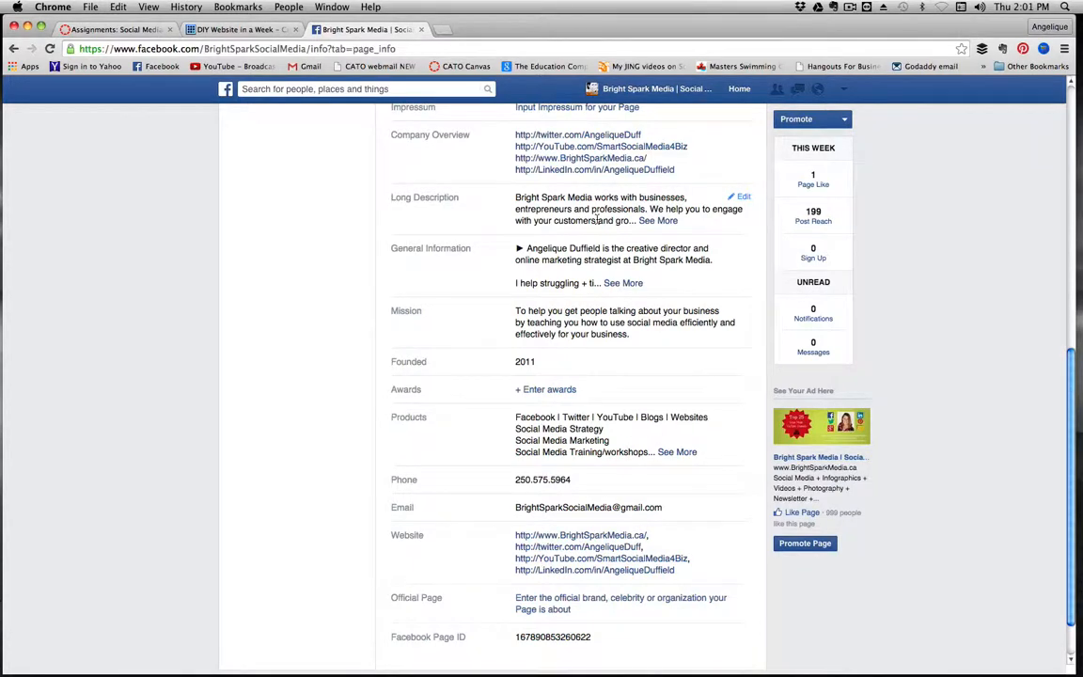
pyautogui.scroll(-3, 597, 219)
pyautogui.scroll(15, 596, 221)
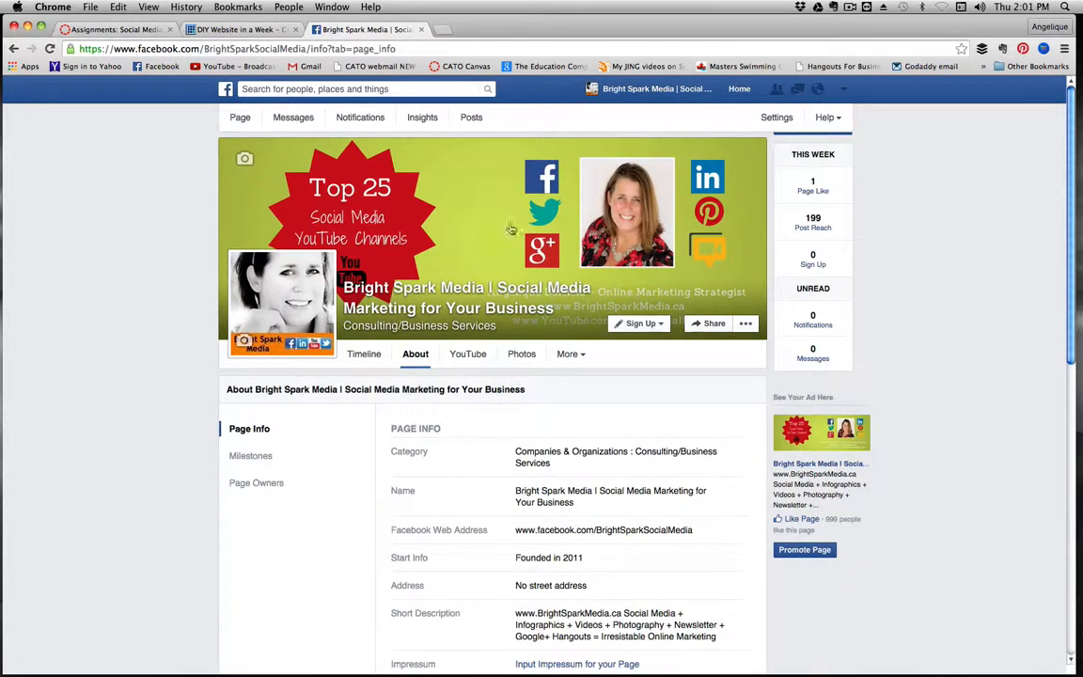
# Step: Switch from using Facebook as the business page to the personal profile and show the account options for creating a page
pyautogui.click(845, 91)
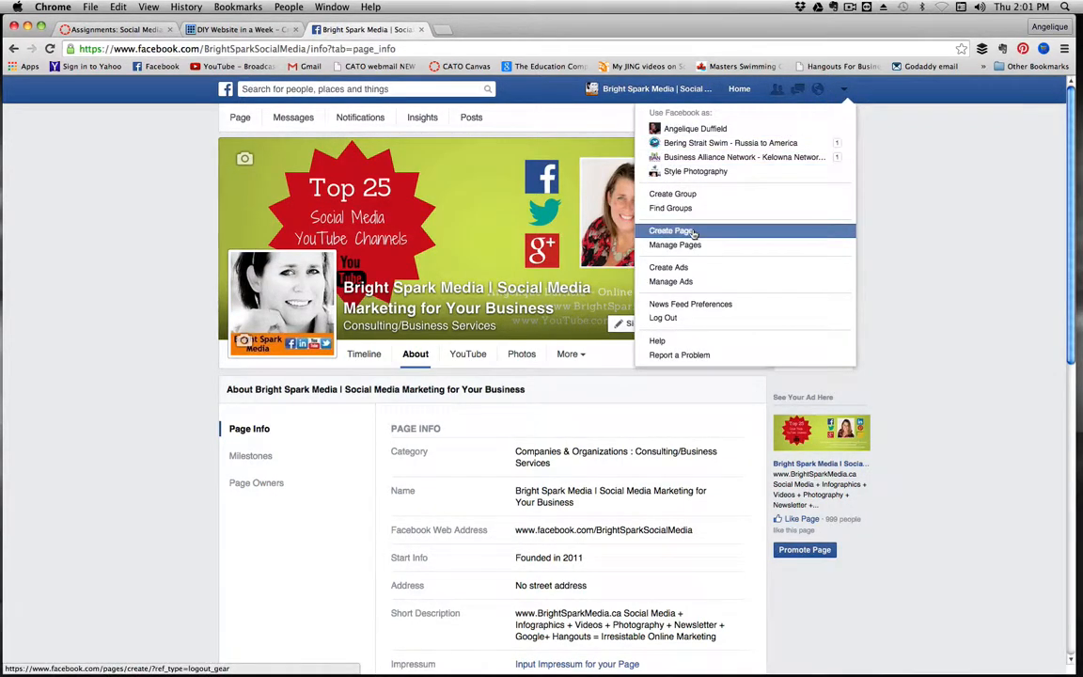
pyautogui.click(846, 89)
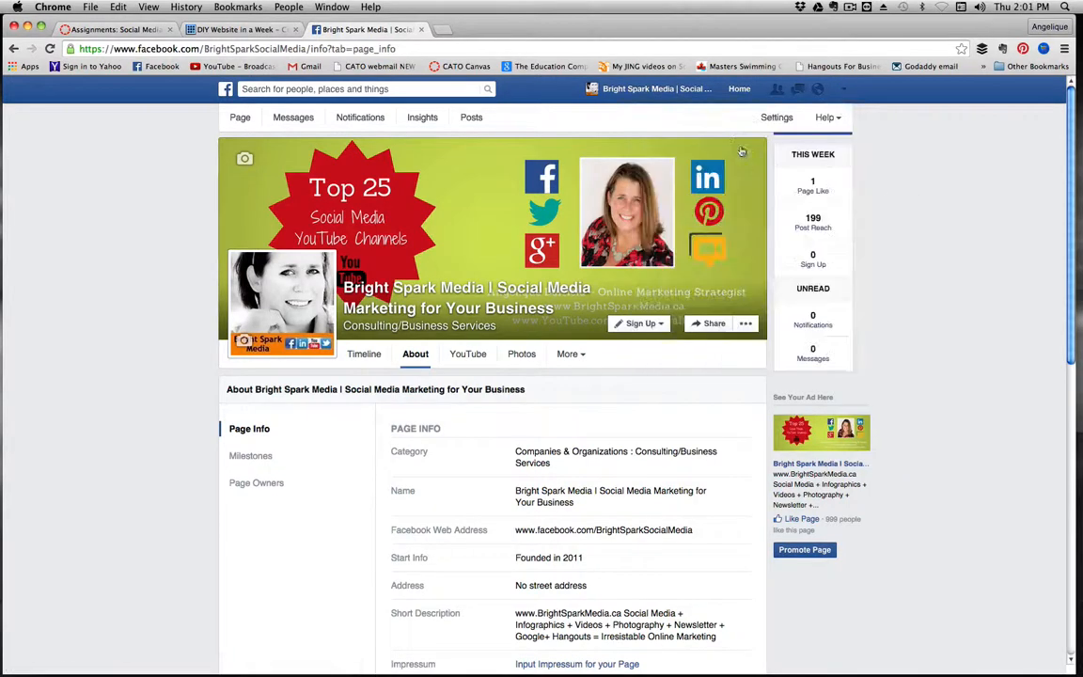
pyautogui.click(847, 89)
pyautogui.click(677, 127)
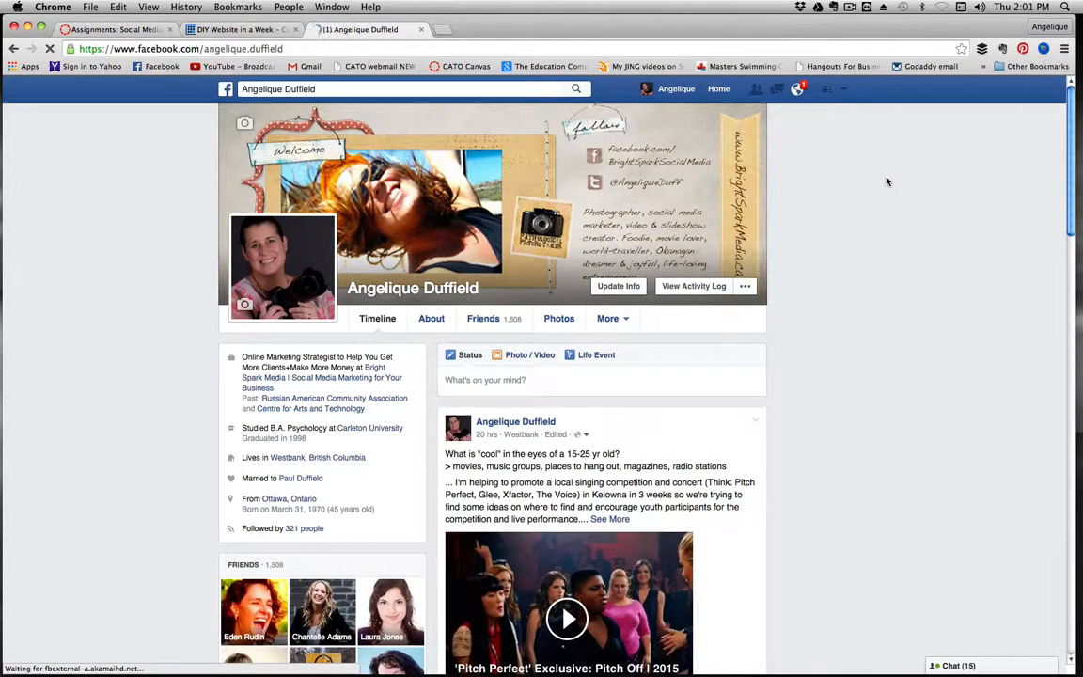
pyautogui.click(844, 90)
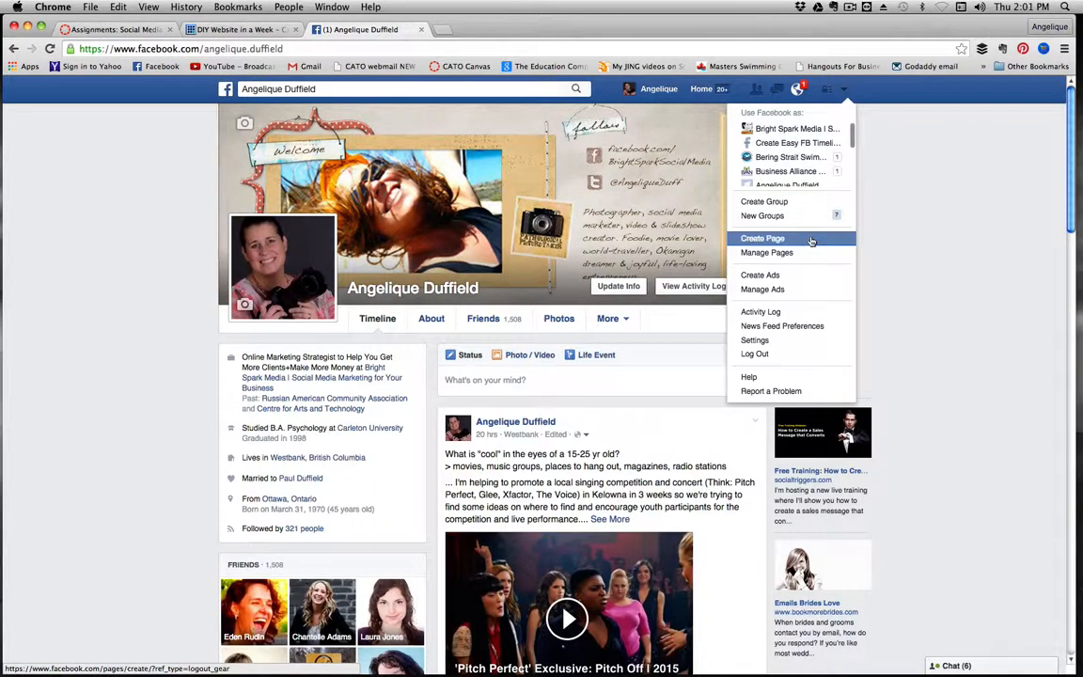
# Step: Search for "coke", open the Coca-Cola page and start creating a new page from there
pyautogui.click(526, 94)
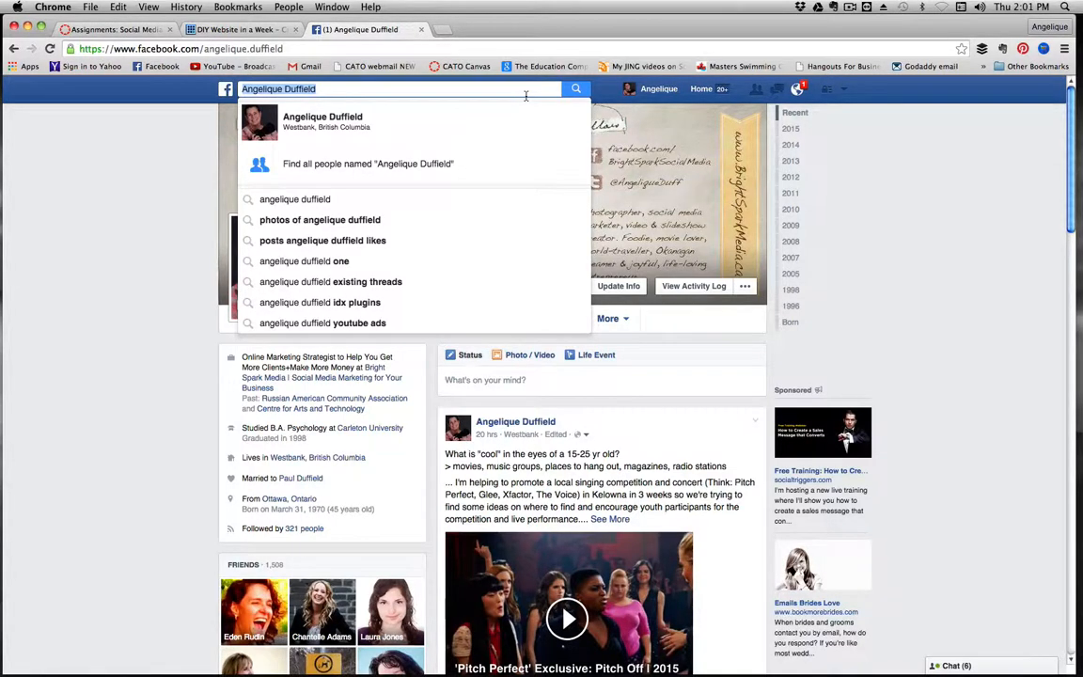
pyautogui.write('coke')
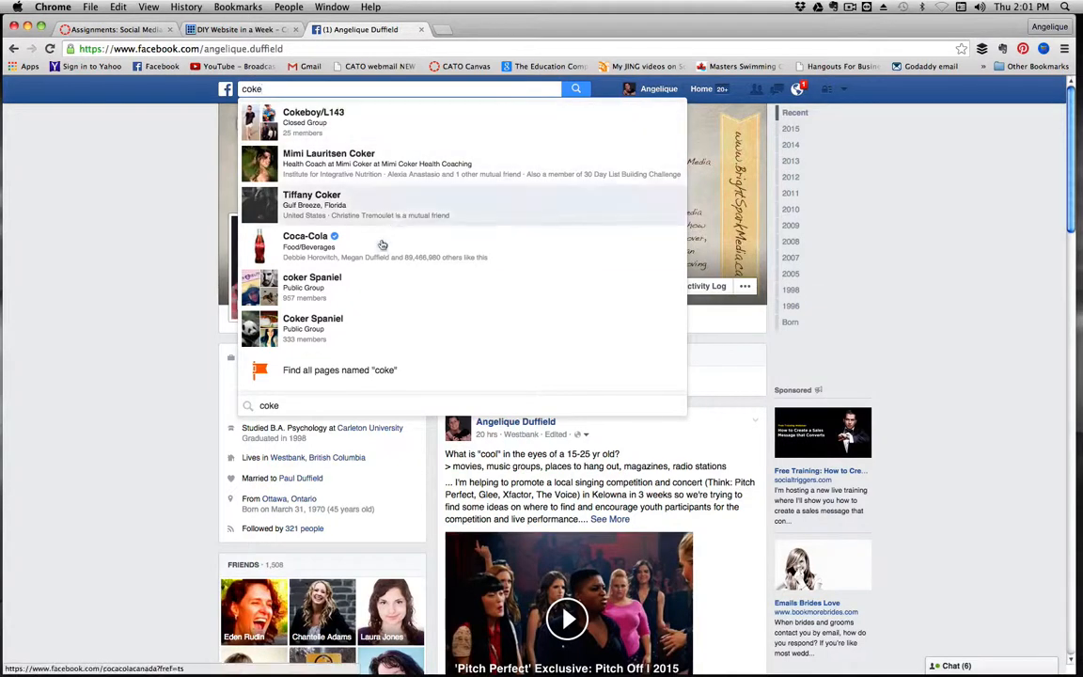
pyautogui.click(466, 245)
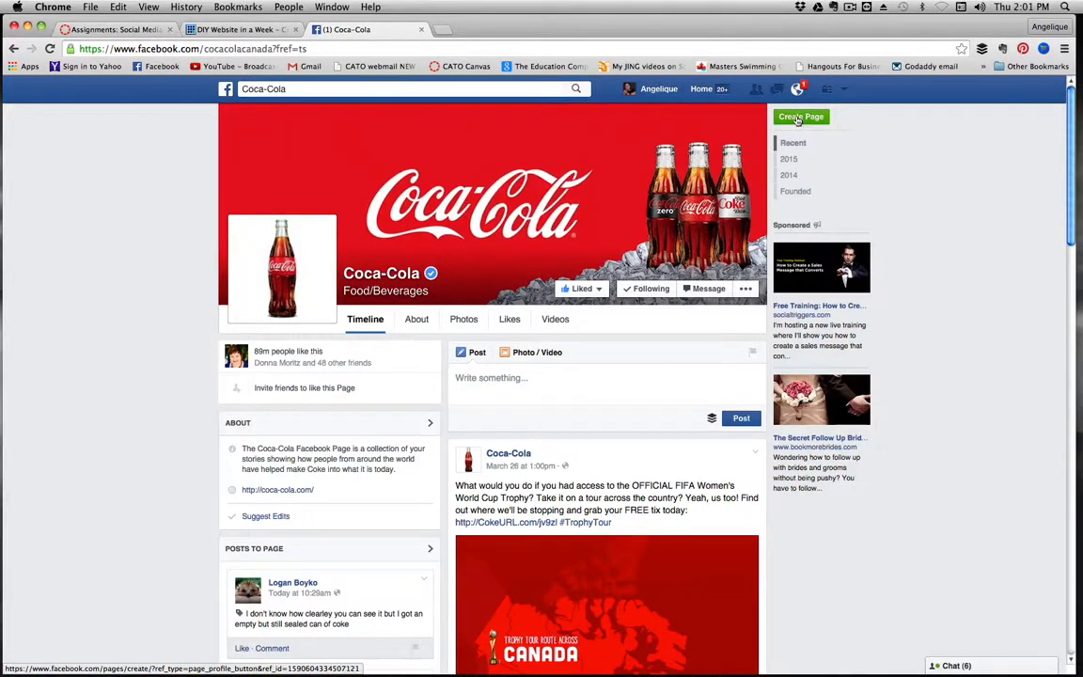
pyautogui.click(801, 116)
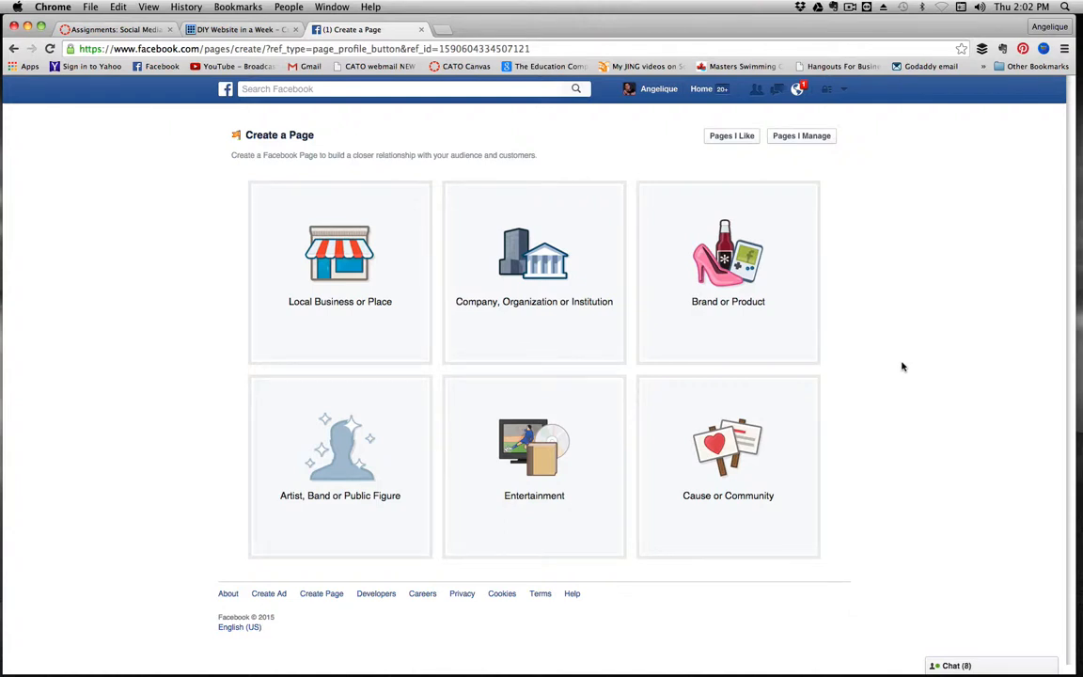
# Step: Create a Brand or Product page in the Website category with the name "Kelowna Sings"
pyautogui.click(309, 332)
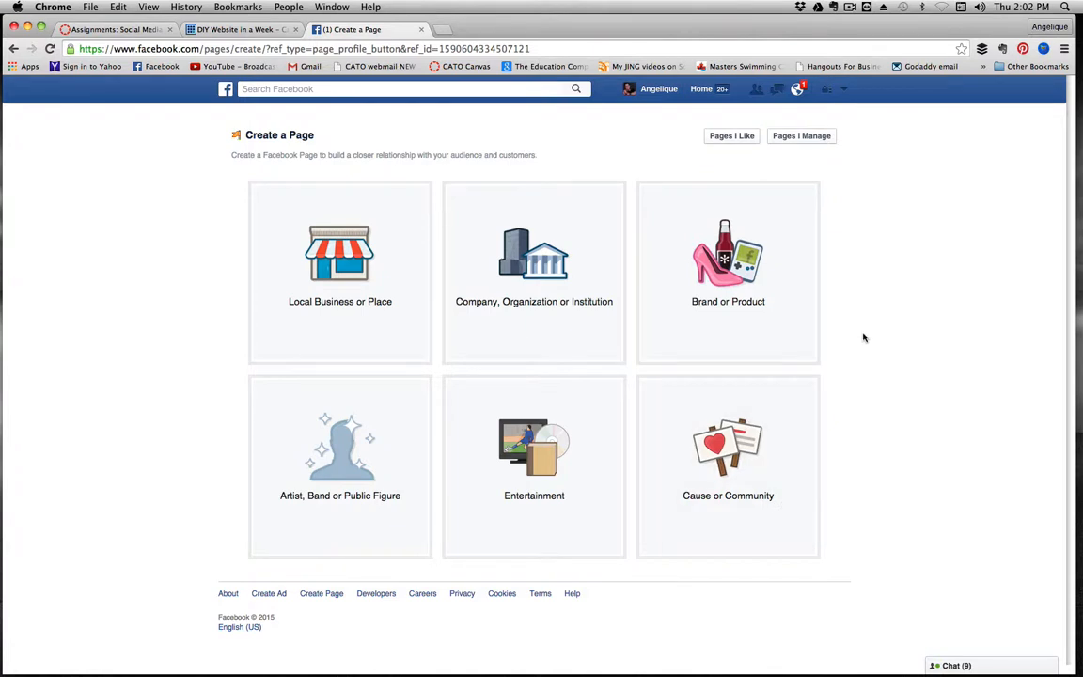
pyautogui.click(745, 304)
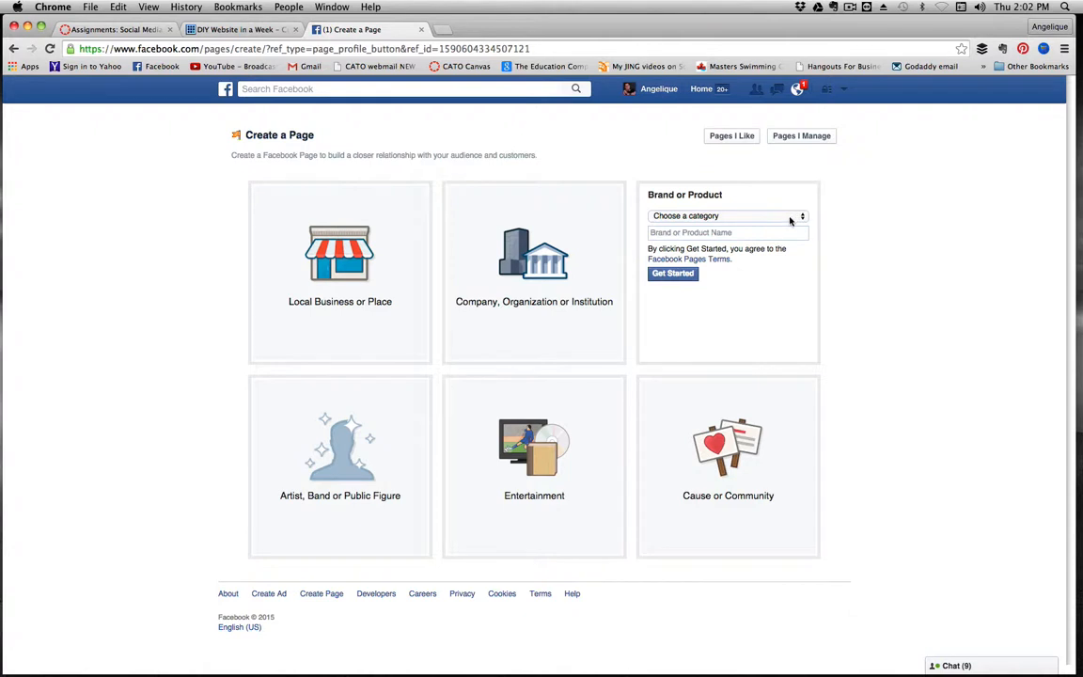
pyautogui.click(792, 216)
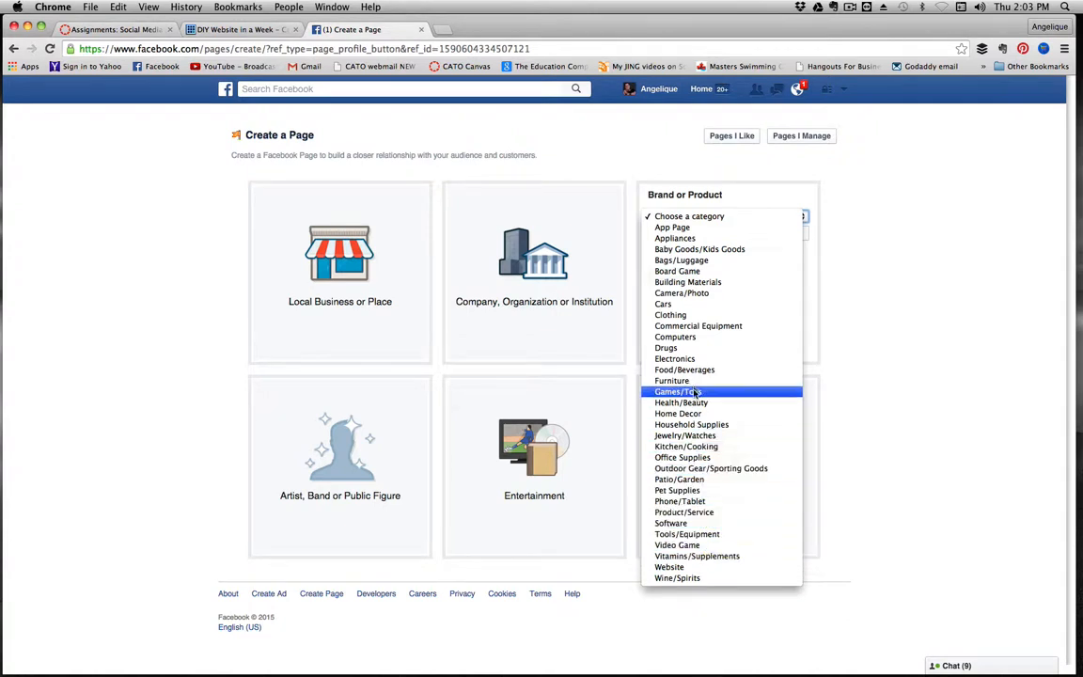
pyautogui.click(683, 569)
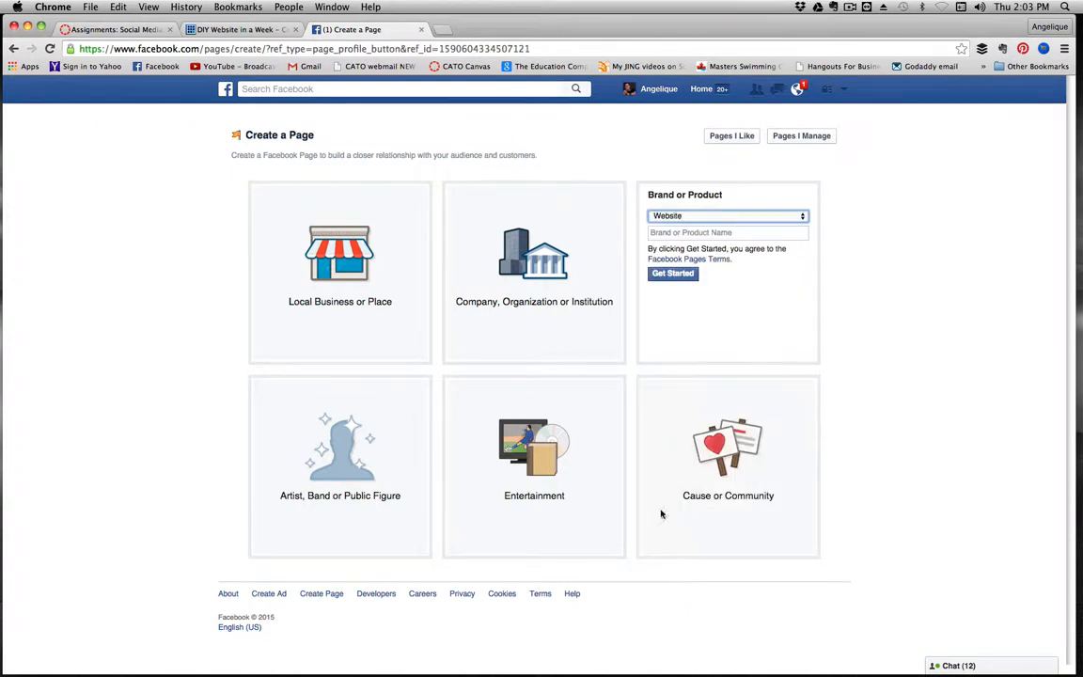
pyautogui.click(703, 233)
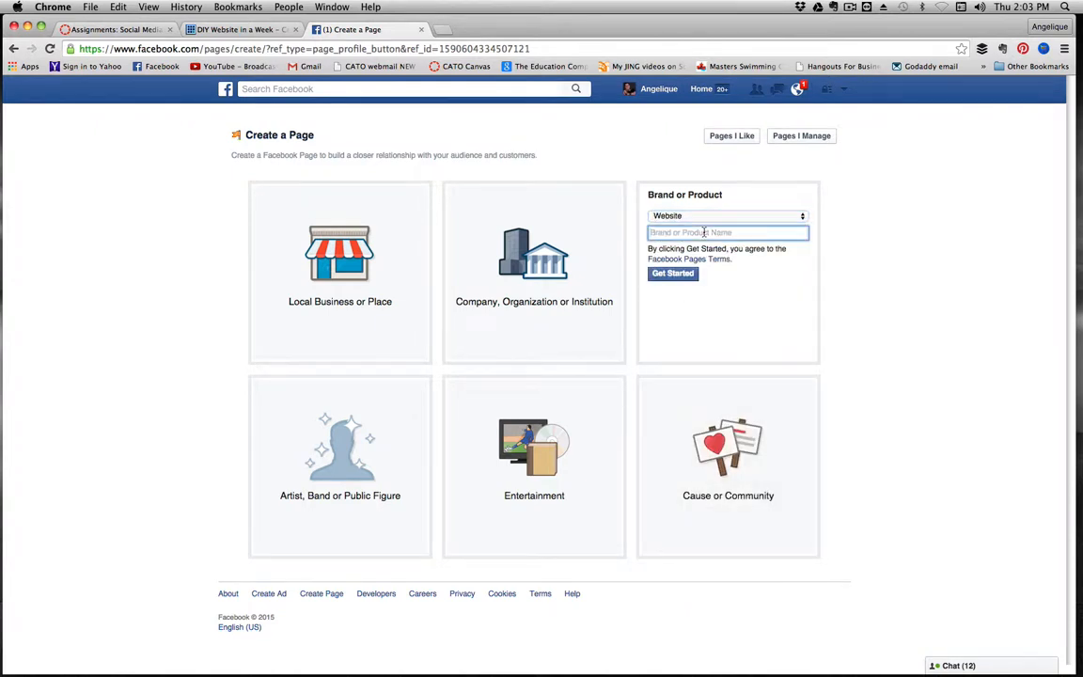
pyautogui.write('Kelowna Sings')
pyautogui.click(671, 274)
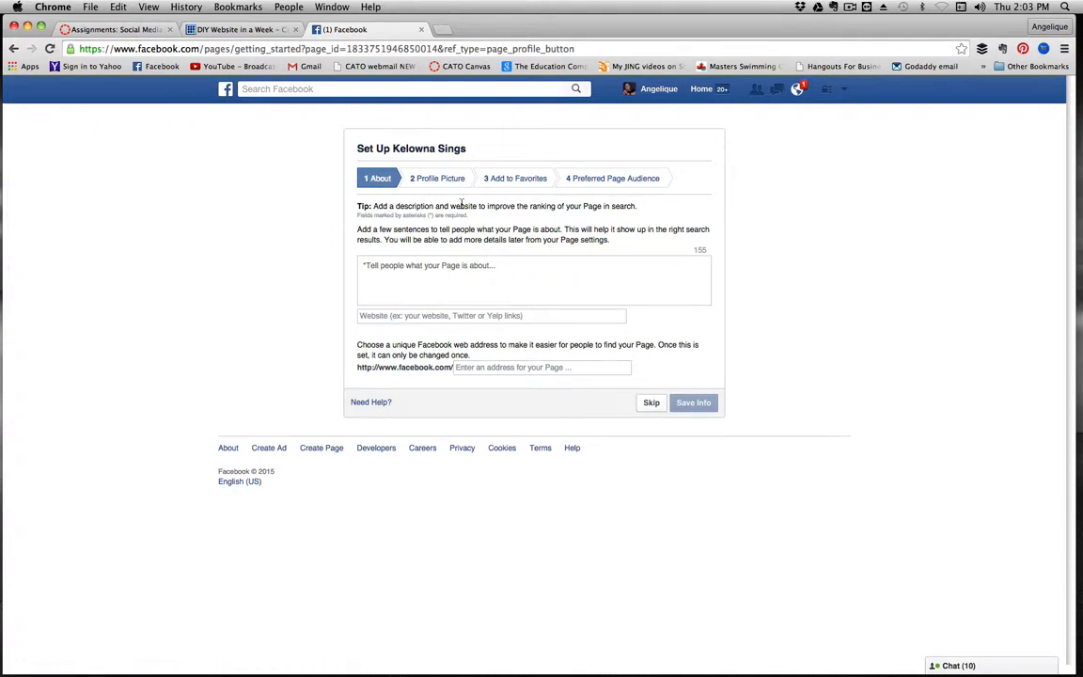
pyautogui.click(443, 270)
pyautogui.write('Singing')
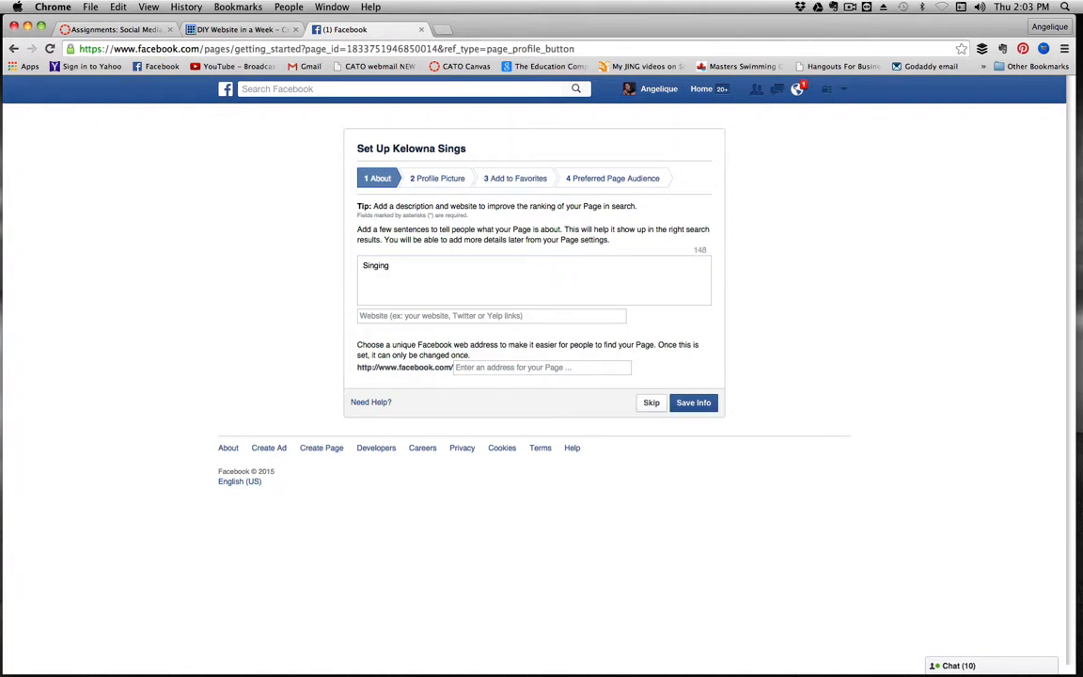
pyautogui.write(' in the')
pyautogui.click(399, 316)
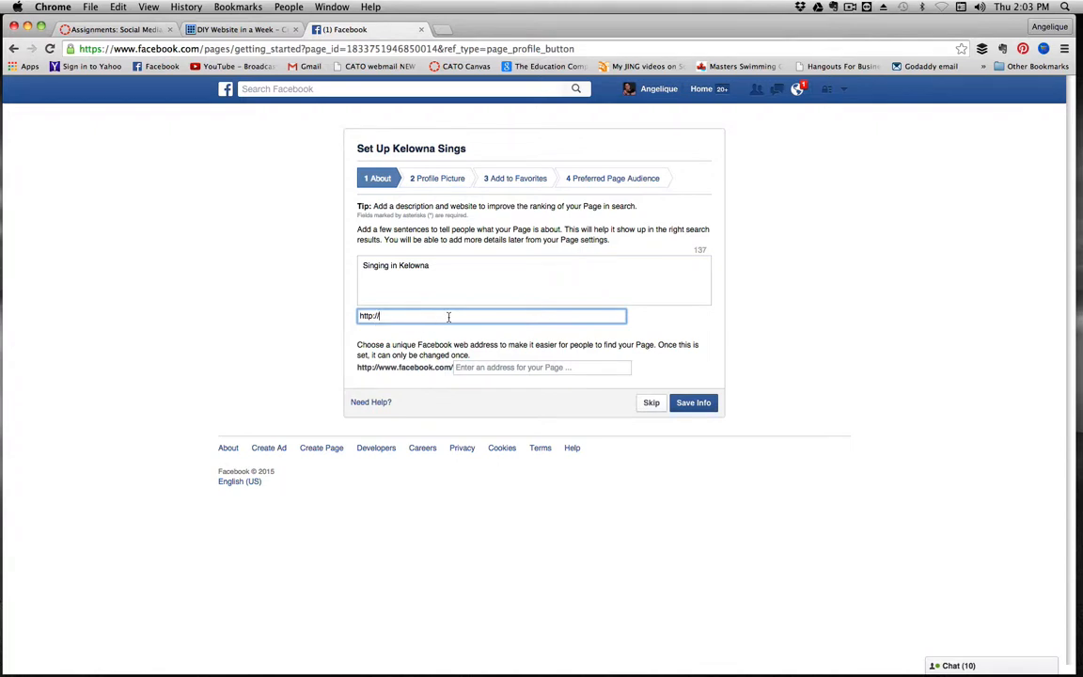
pyautogui.write('AcappellaWave.ca')
pyautogui.click(465, 369)
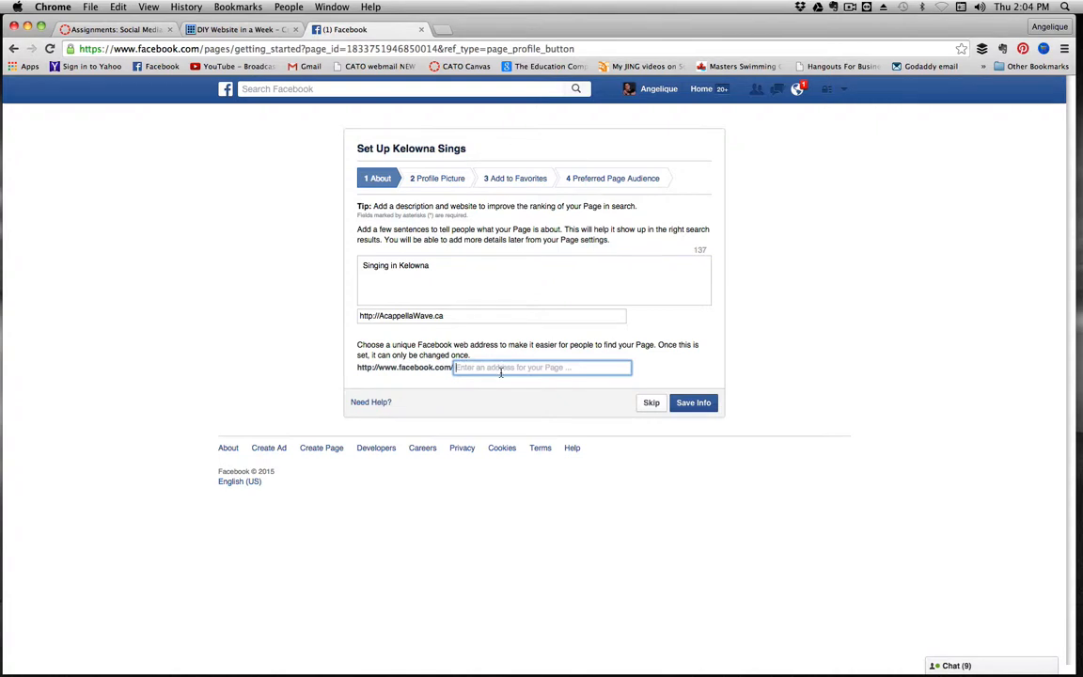
pyautogui.click(699, 405)
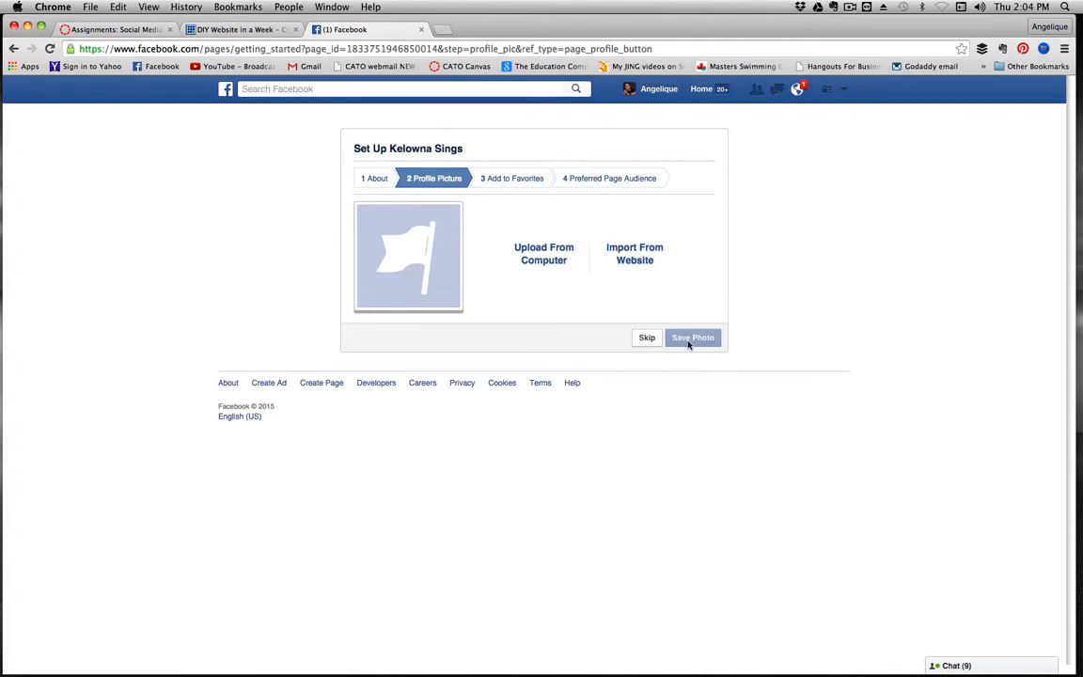
# Step: Skip the profile picture, add the Kelowna Sings page to favorites and continue to the preferred page audience
pyautogui.click(648, 337)
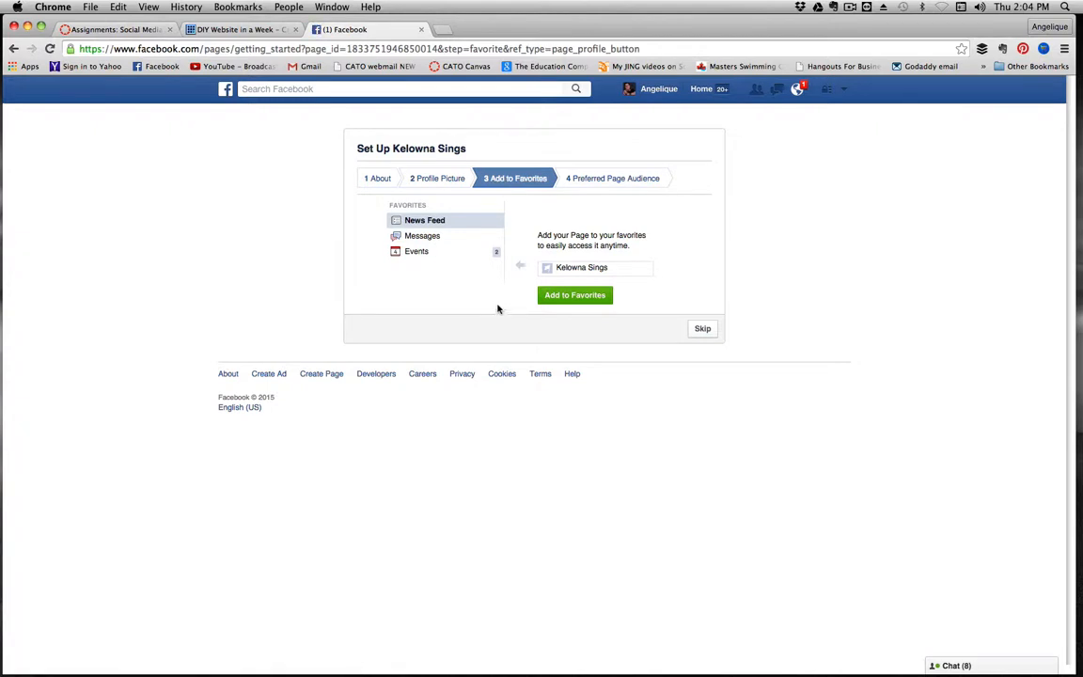
pyautogui.click(590, 296)
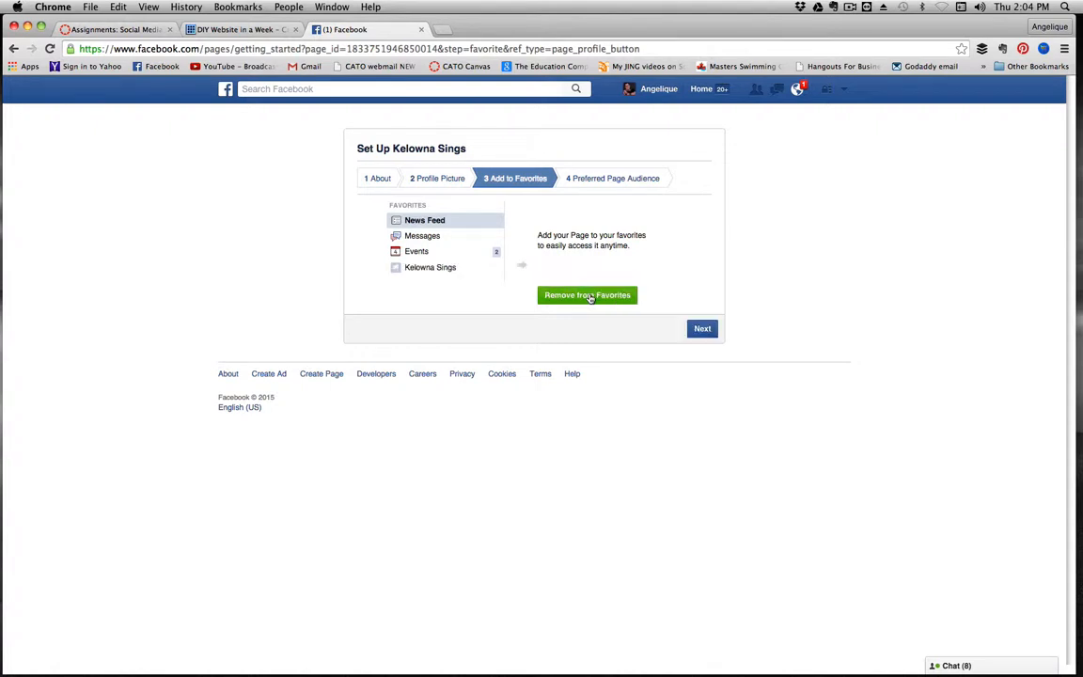
pyautogui.click(700, 328)
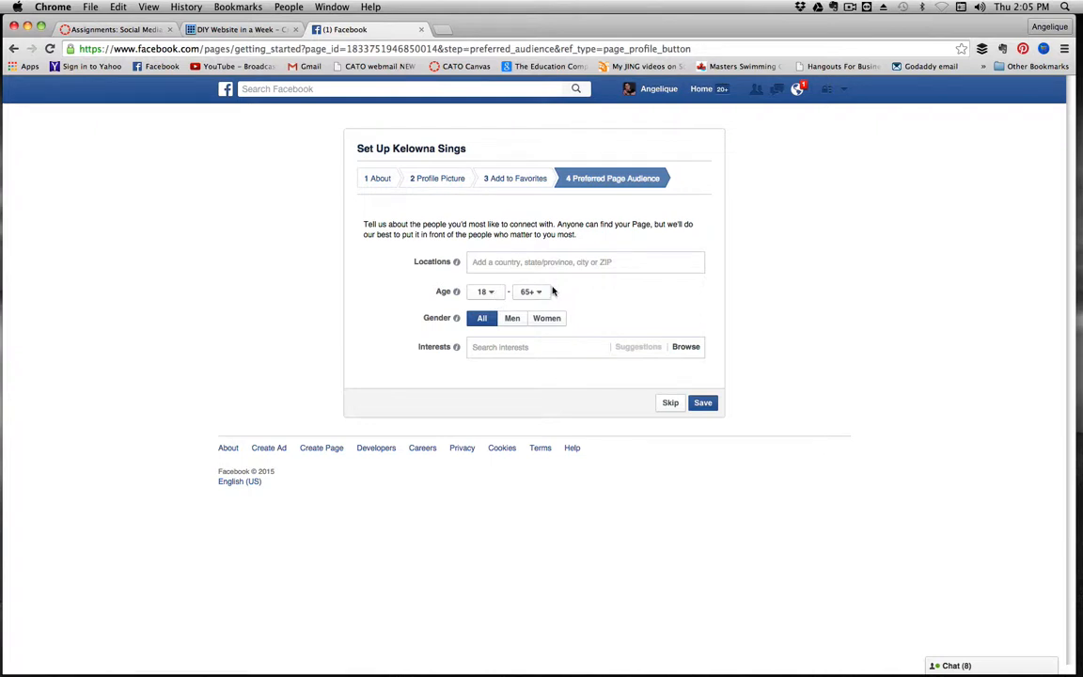
# Step: Set the preferred audience's minimum age to 14 and check what the Locations field accepts
pyautogui.click(488, 292)
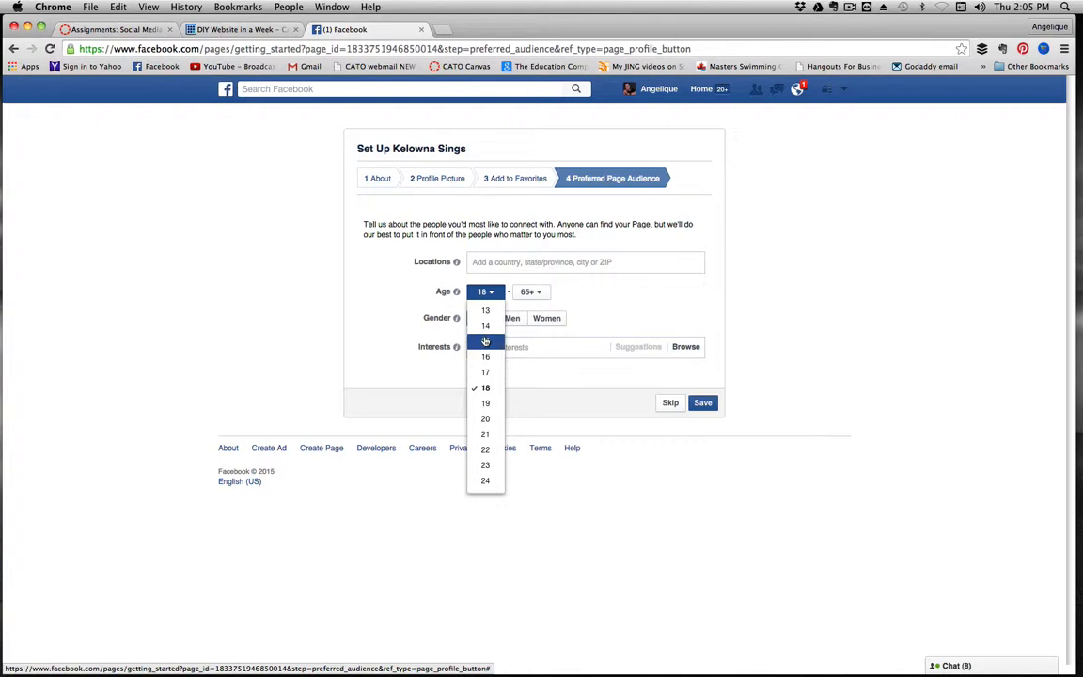
pyautogui.click(484, 324)
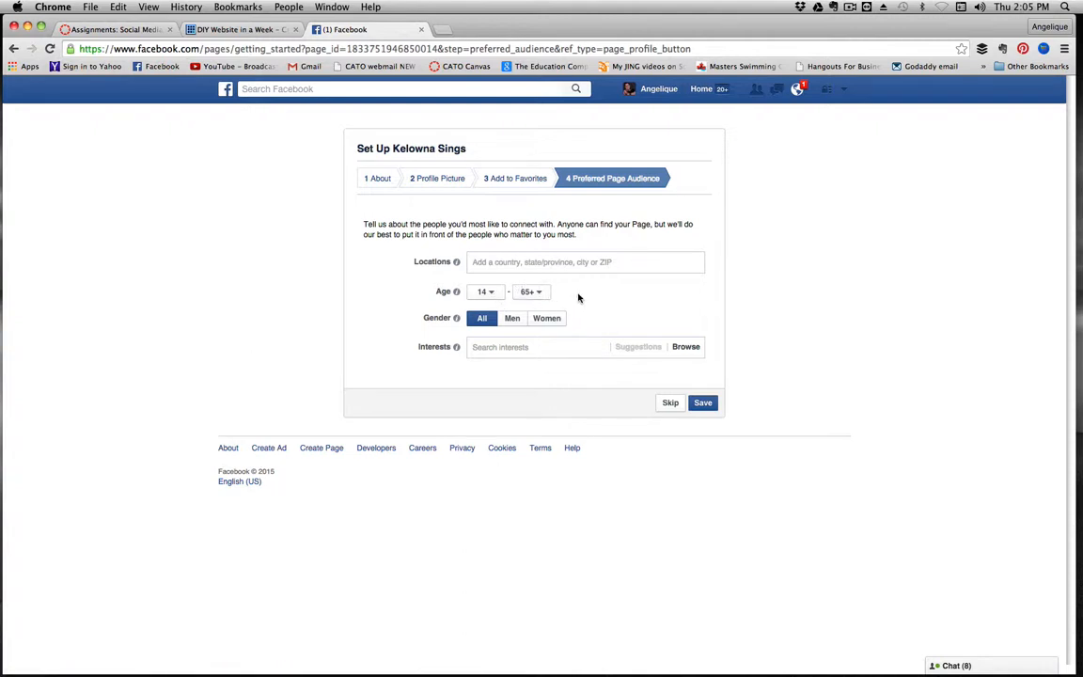
pyautogui.moveTo(456, 261)
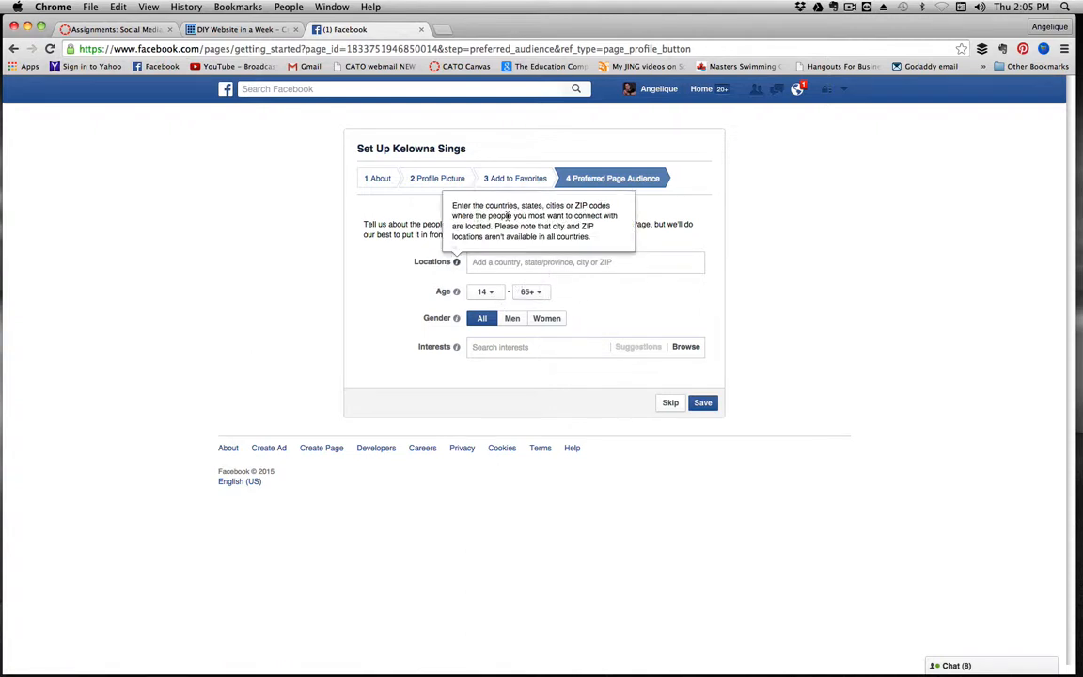
pyautogui.click(555, 264)
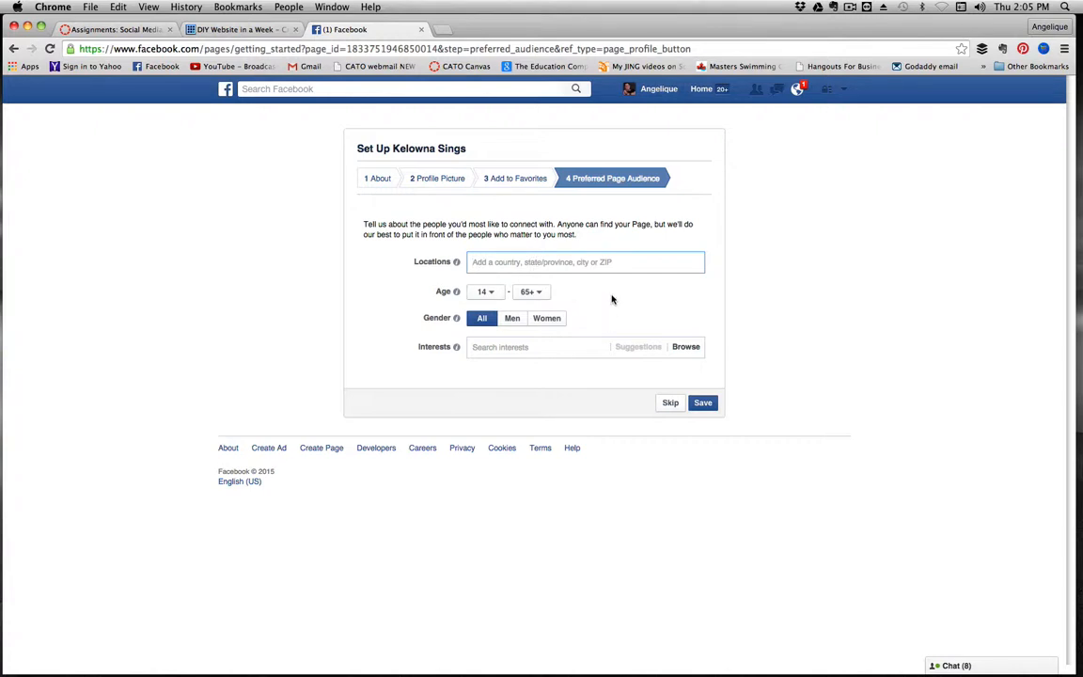
# Step: Browse the interest categories for the preferred audience and add TV reality shows from Entertainment > TV
pyautogui.click(533, 347)
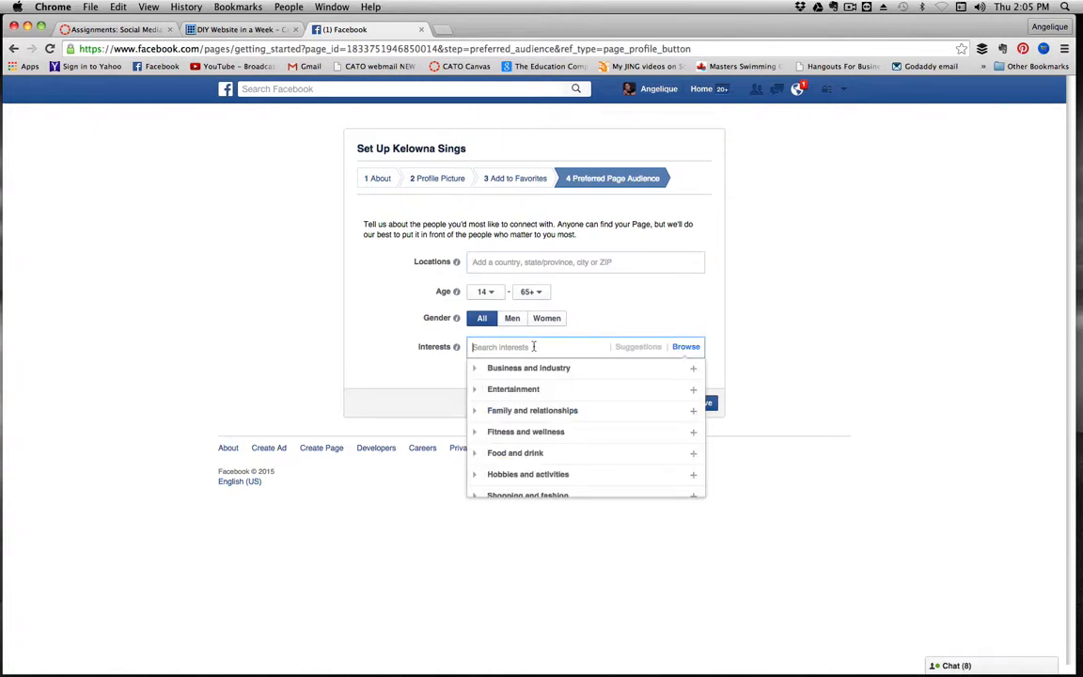
pyautogui.click(664, 368)
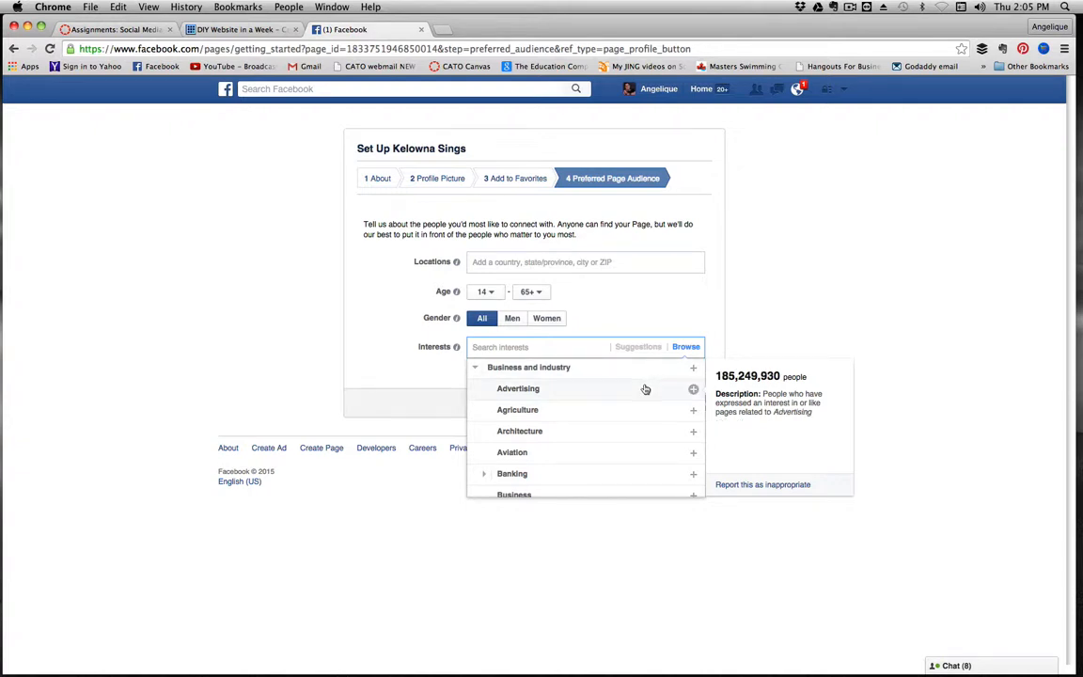
pyautogui.scroll(-2, 635, 428)
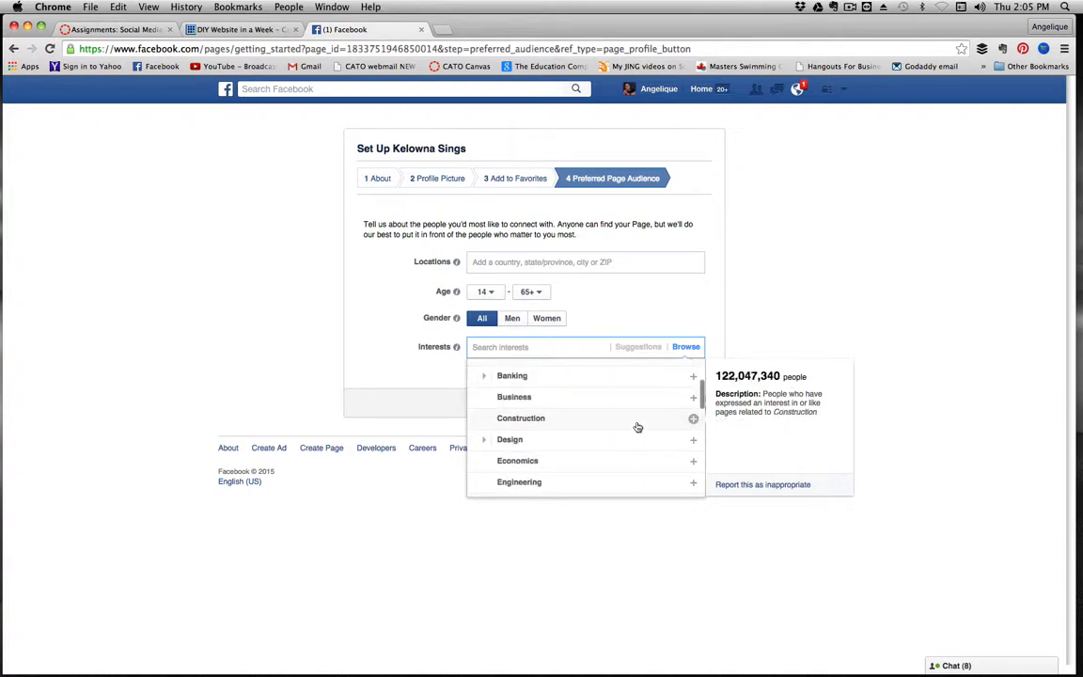
pyautogui.scroll(-1, 636, 428)
pyautogui.scroll(-2, 636, 428)
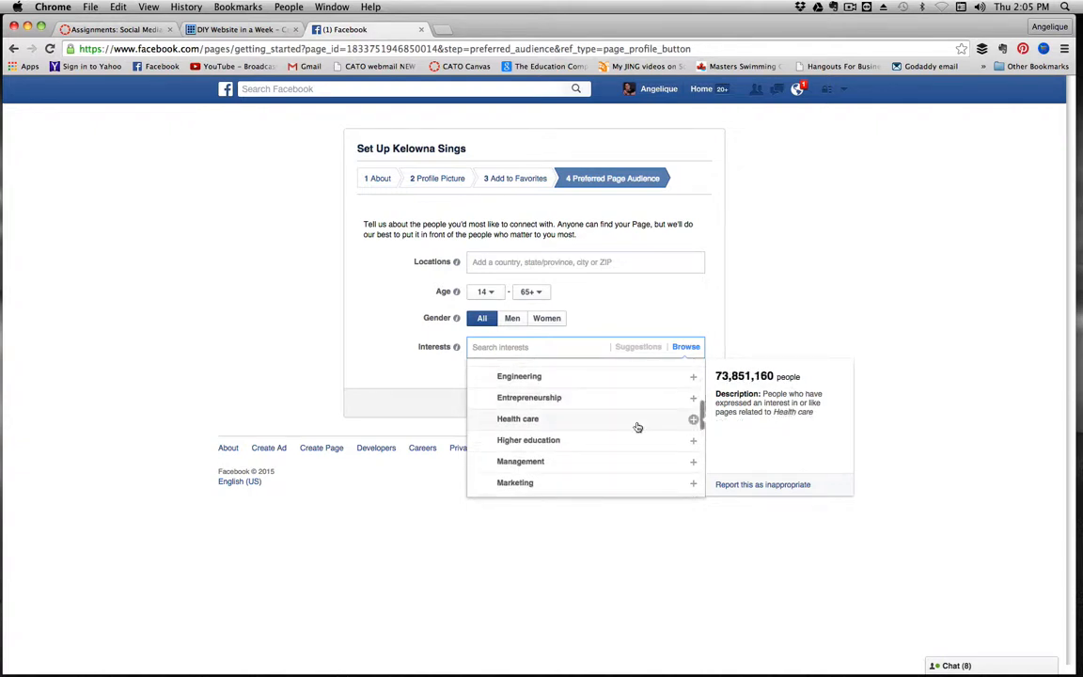
pyautogui.scroll(-4, 636, 428)
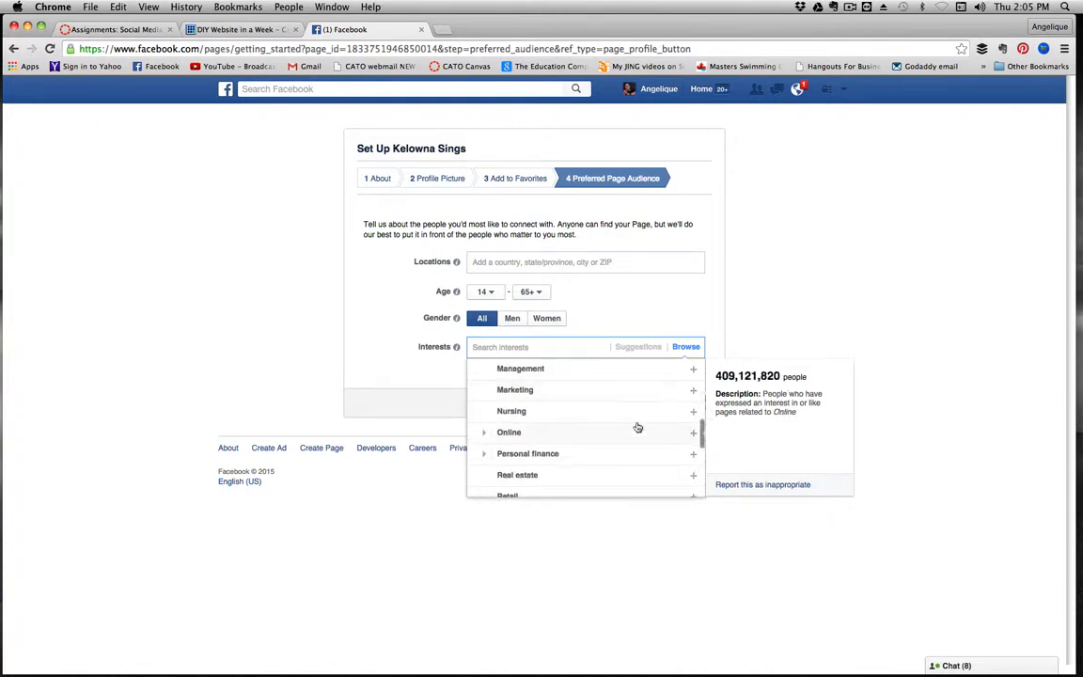
pyautogui.scroll(-5, 636, 428)
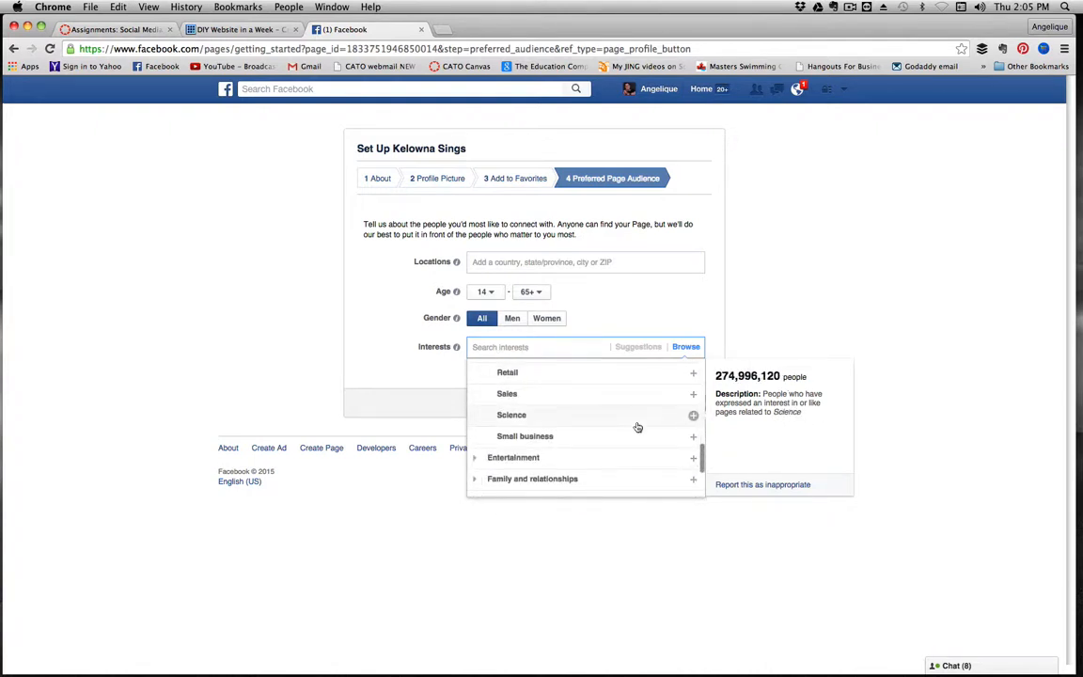
pyautogui.scroll(-5, 540, 461)
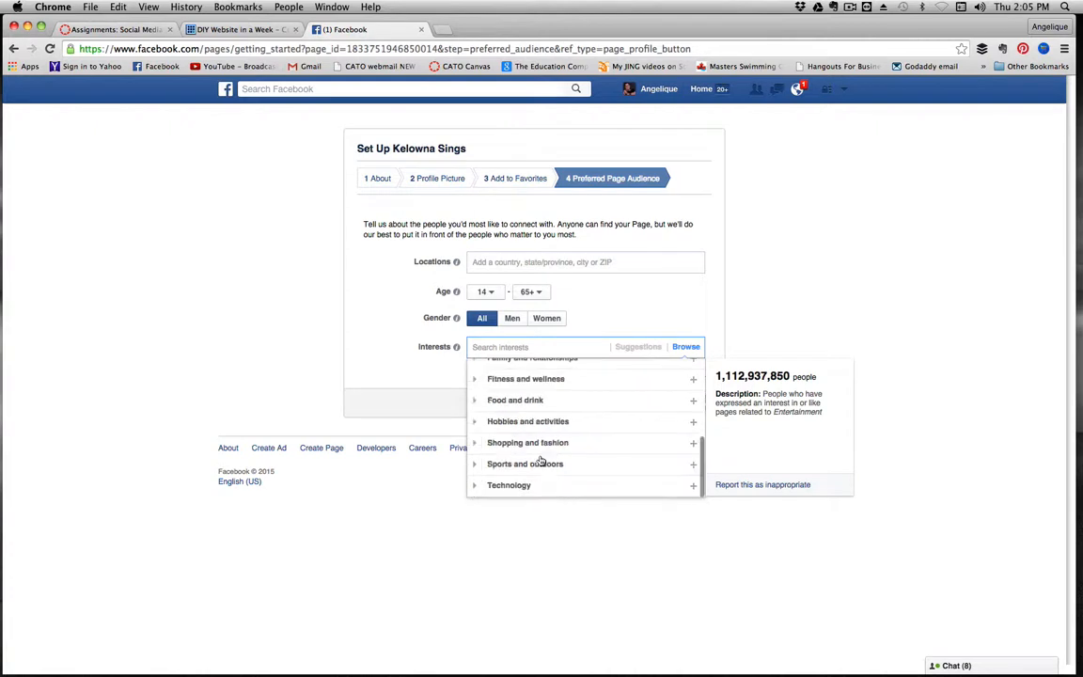
pyautogui.scroll(3, 607, 440)
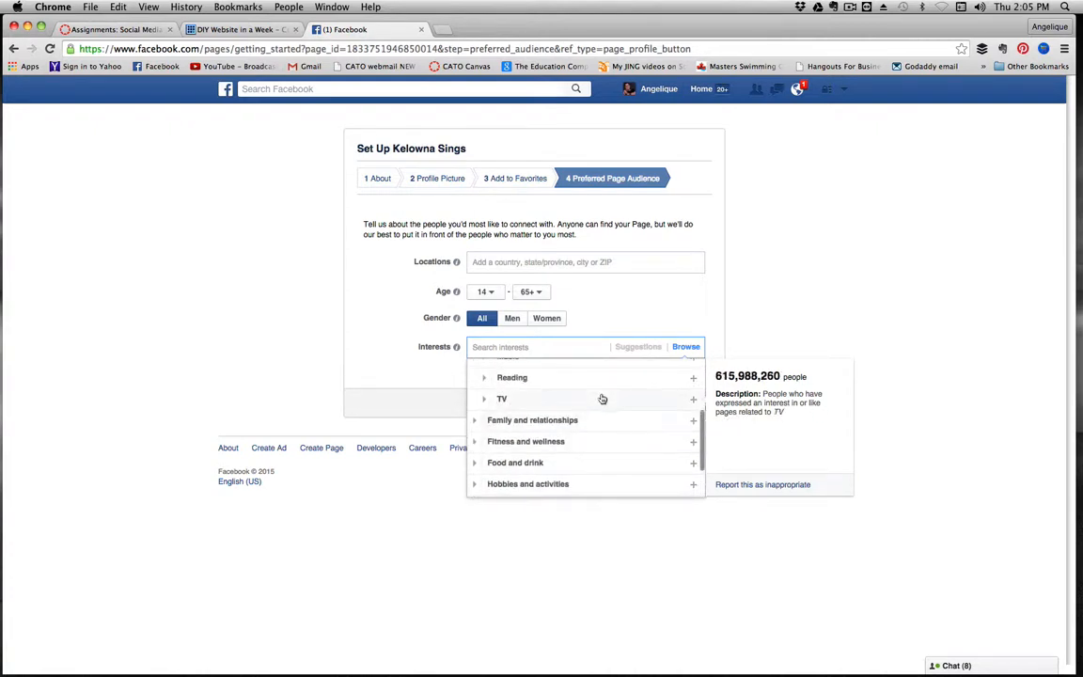
pyautogui.click(602, 397)
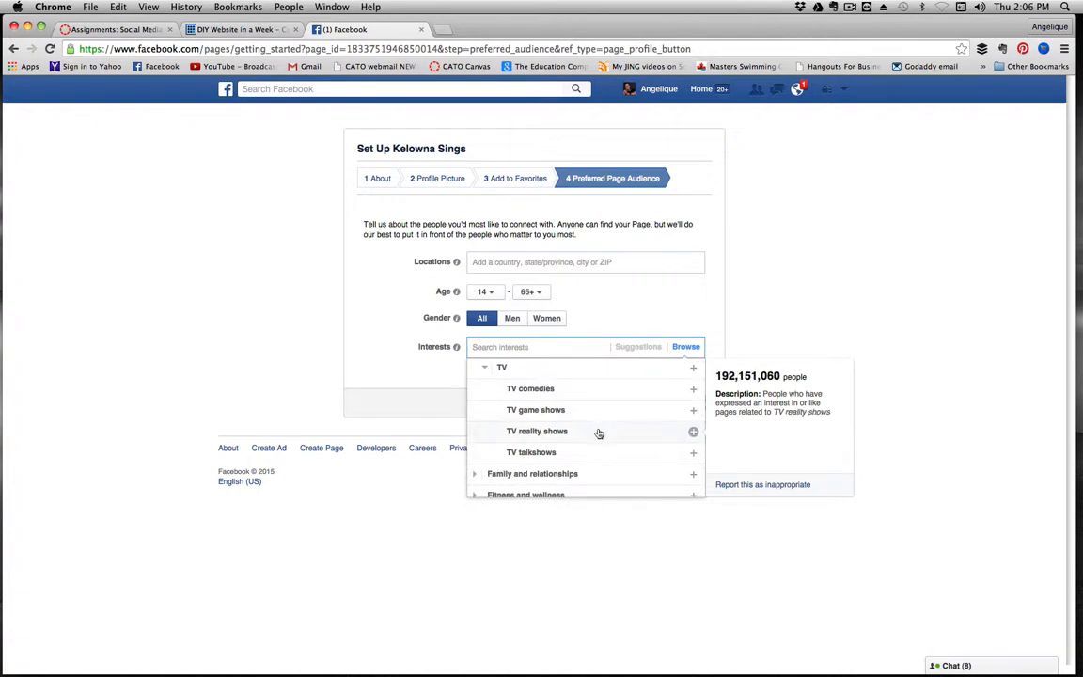
pyautogui.click(599, 433)
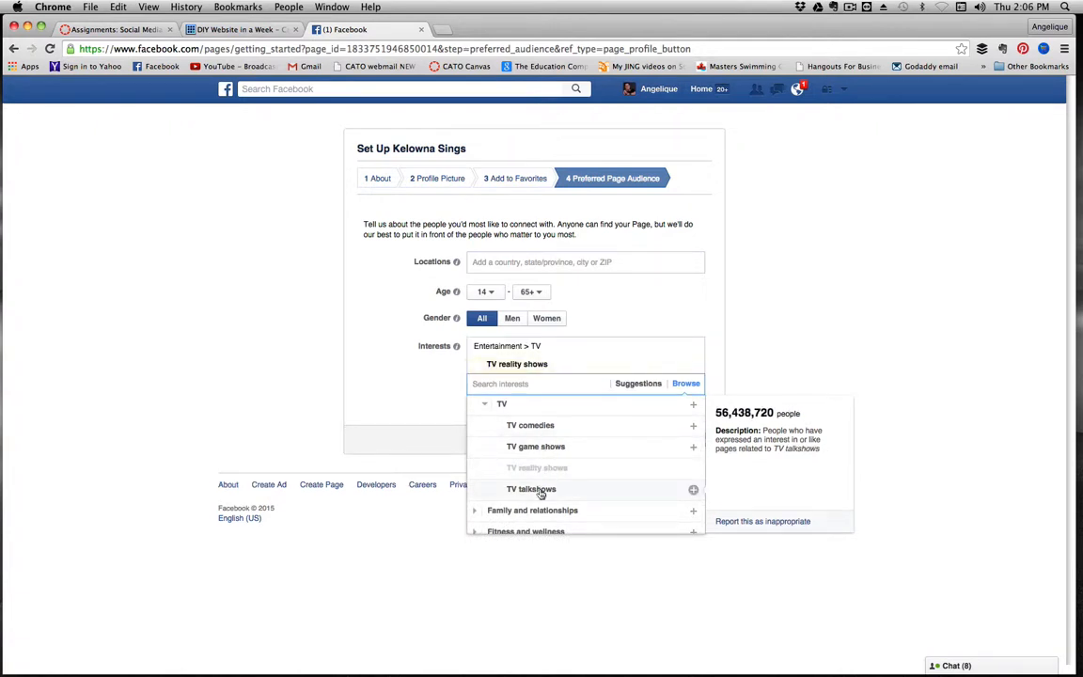
# Step: Add the Dance music, Hip hop music and Pop music interests from Entertainment > Music and save the preferred page audience
pyautogui.scroll(-1, 542, 493)
pyautogui.scroll(4, 541, 493)
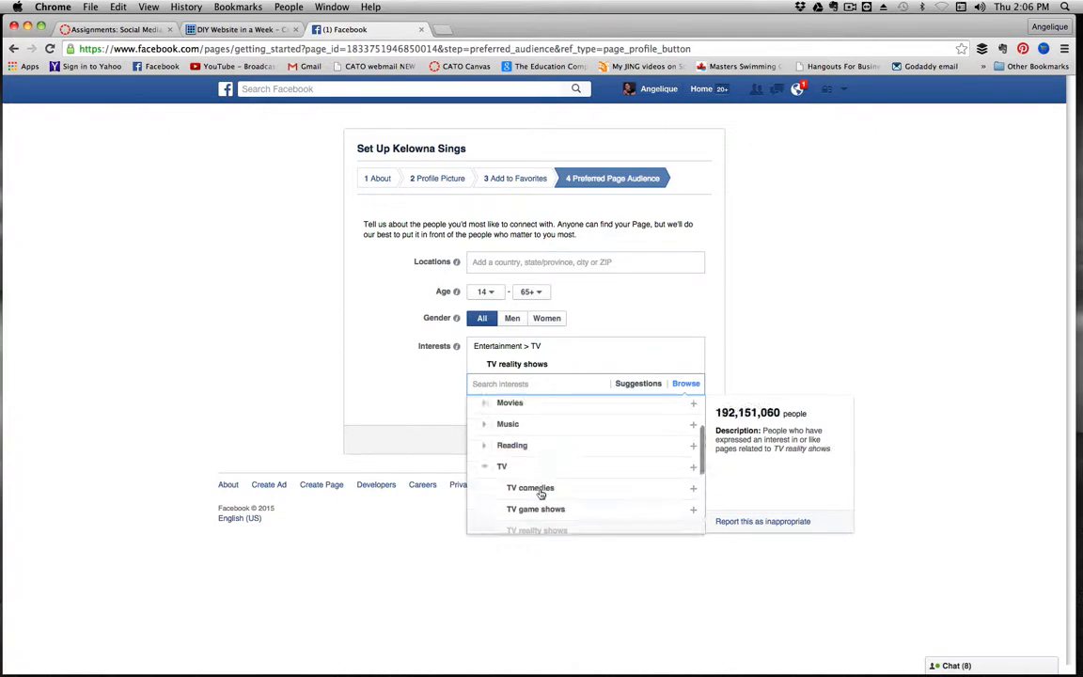
pyautogui.click(543, 455)
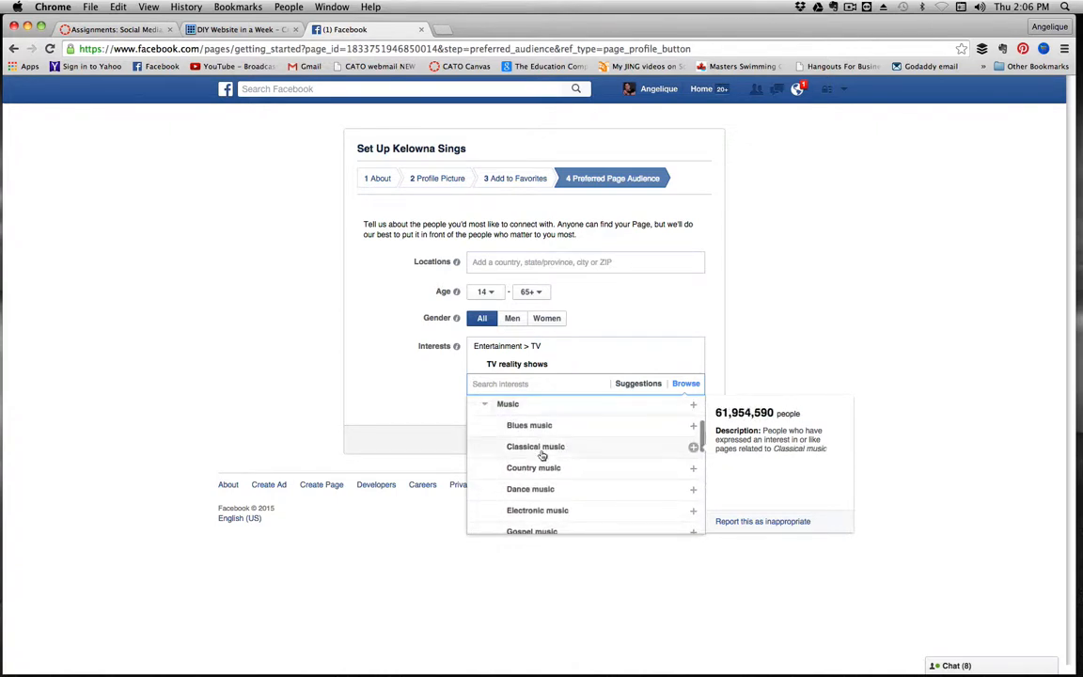
pyautogui.scroll(-1, 566, 467)
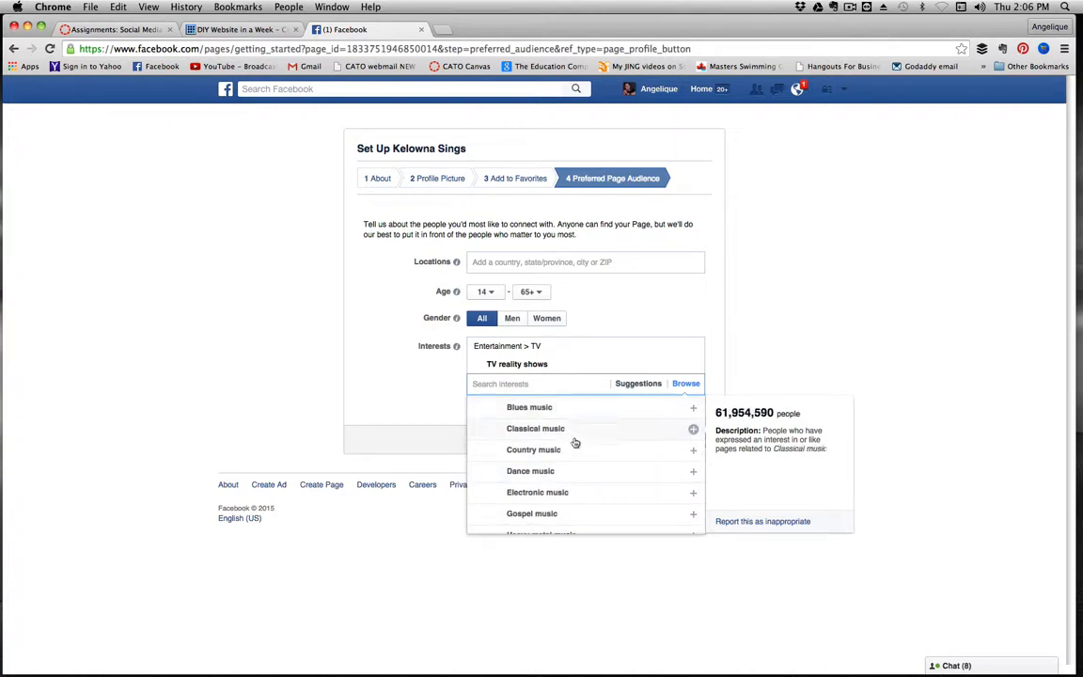
pyautogui.click(574, 471)
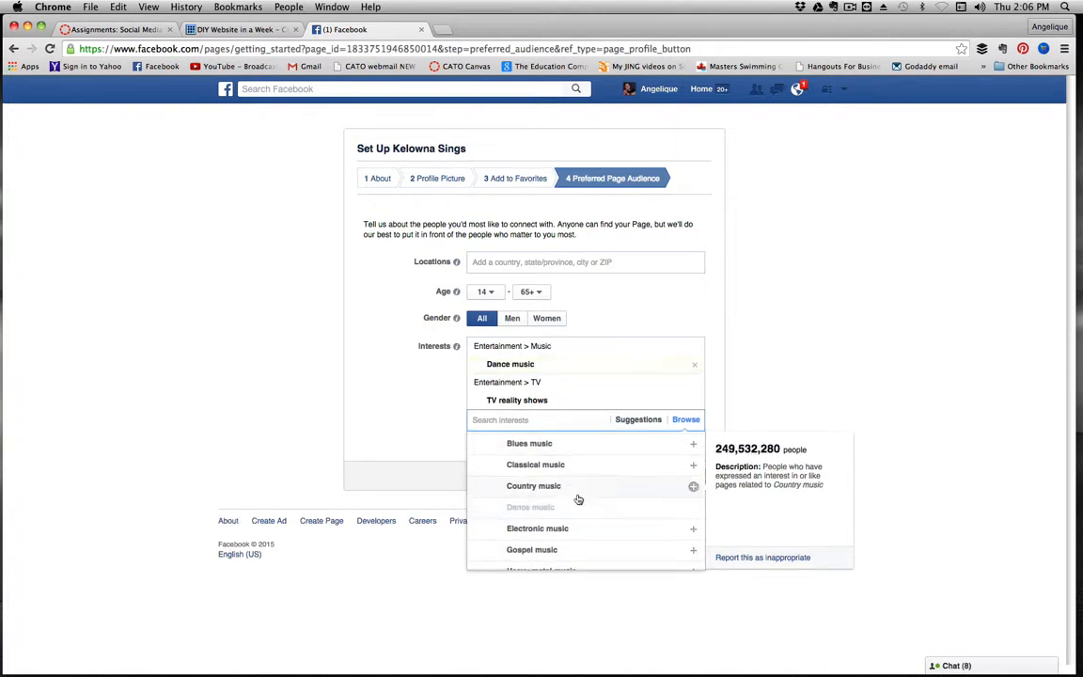
pyautogui.scroll(-1, 576, 489)
pyautogui.scroll(-2, 582, 509)
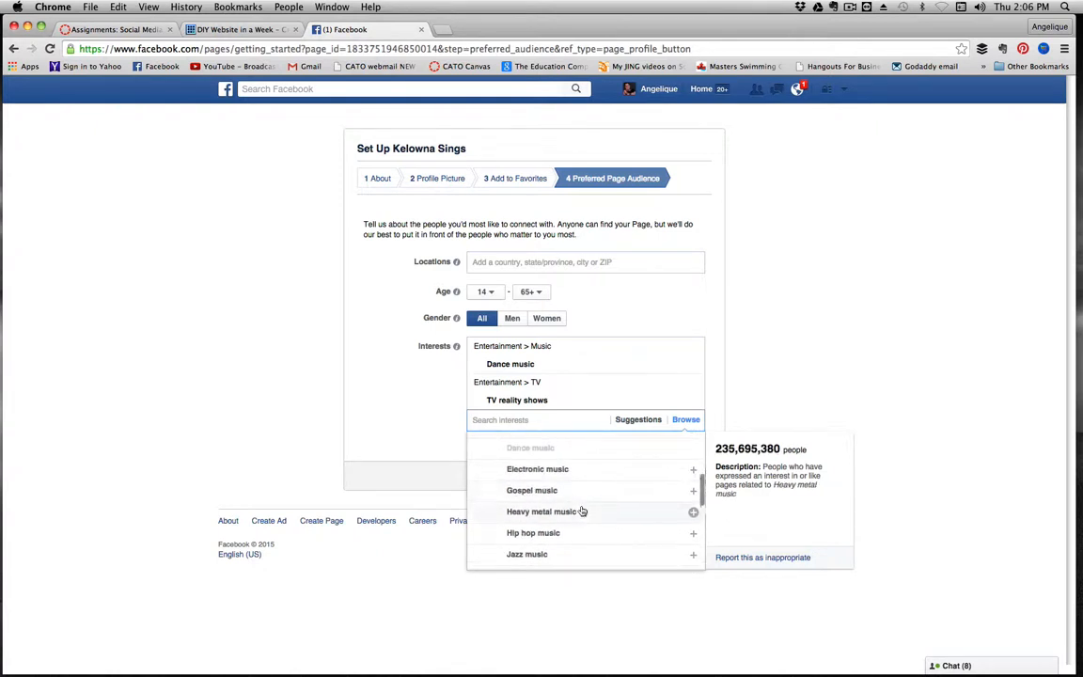
pyautogui.click(583, 530)
pyautogui.scroll(-4, 569, 482)
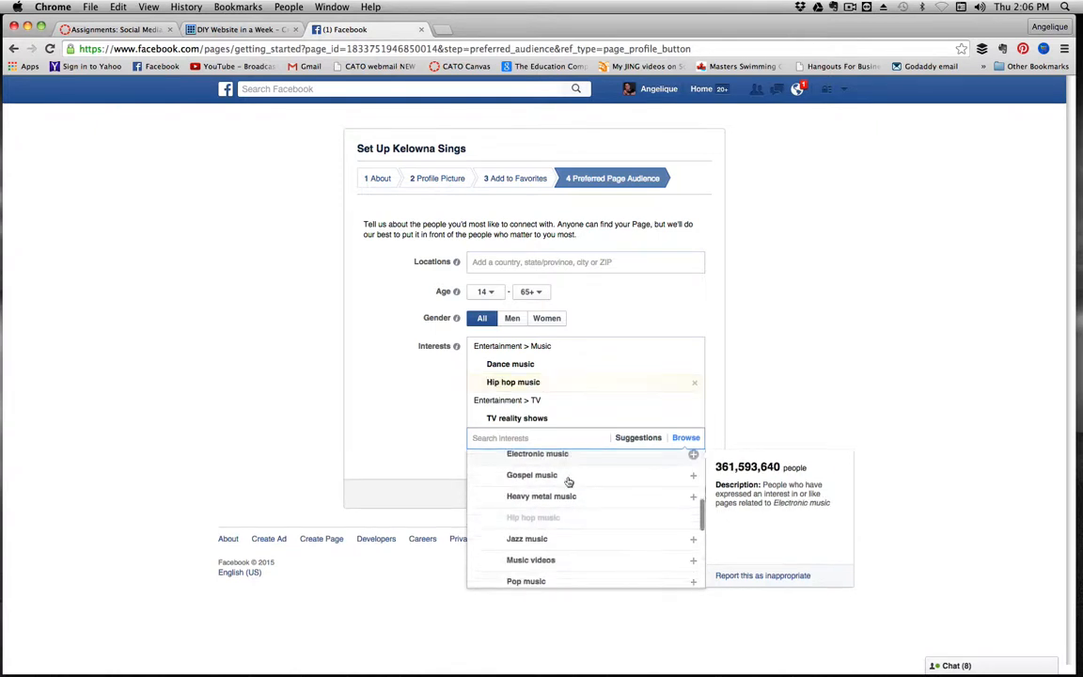
pyautogui.click(574, 518)
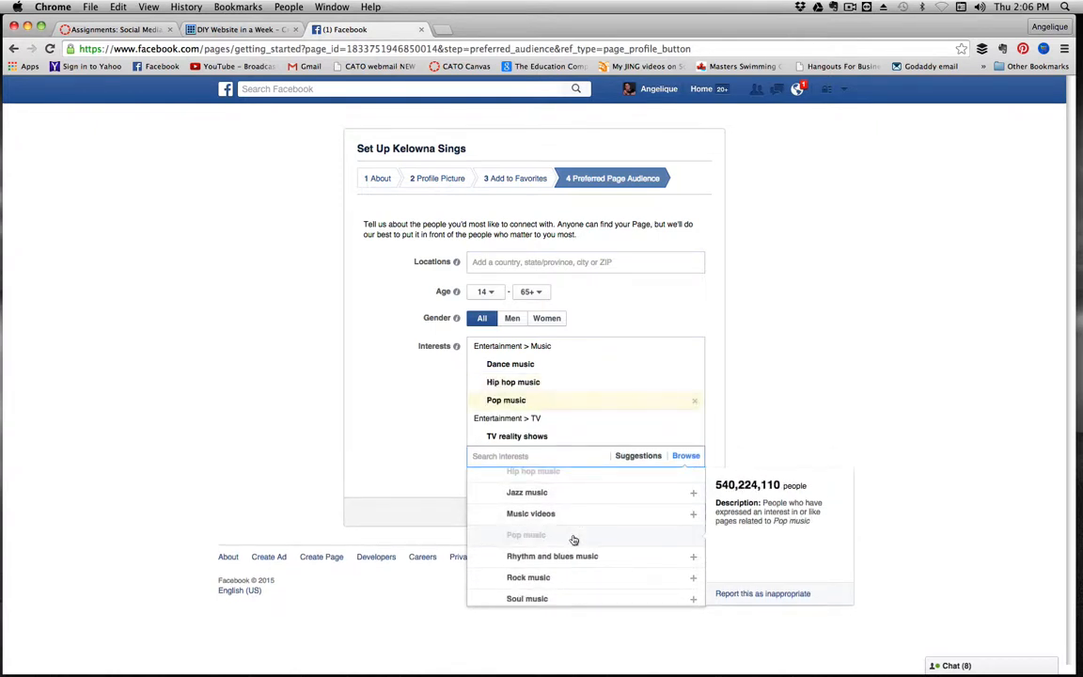
pyautogui.click(631, 402)
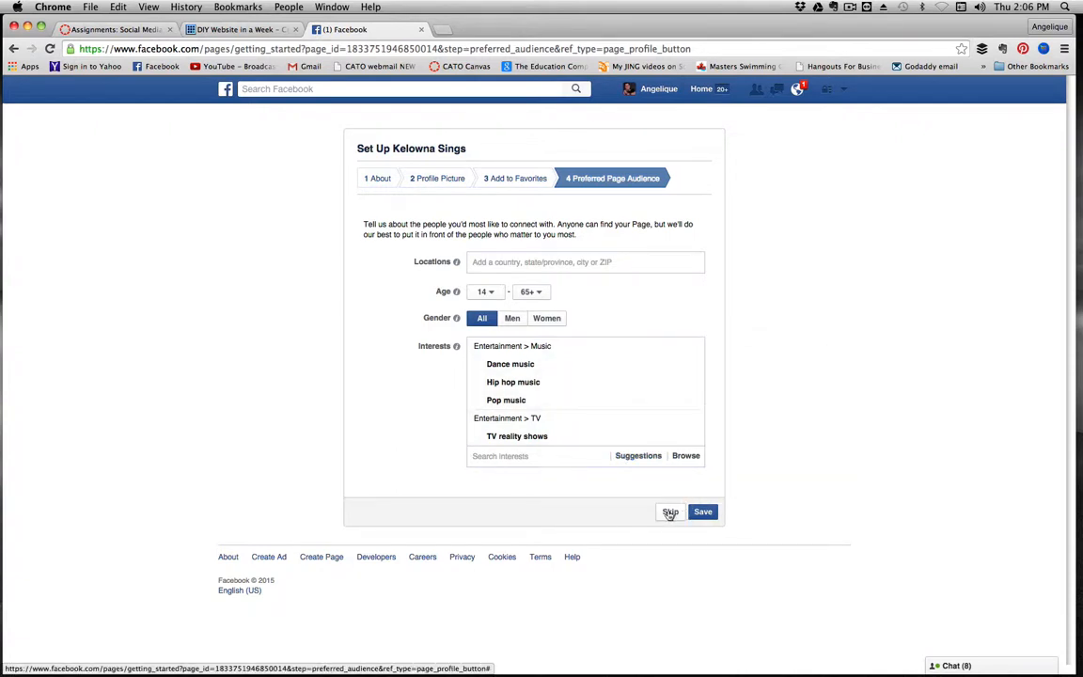
pyautogui.click(703, 514)
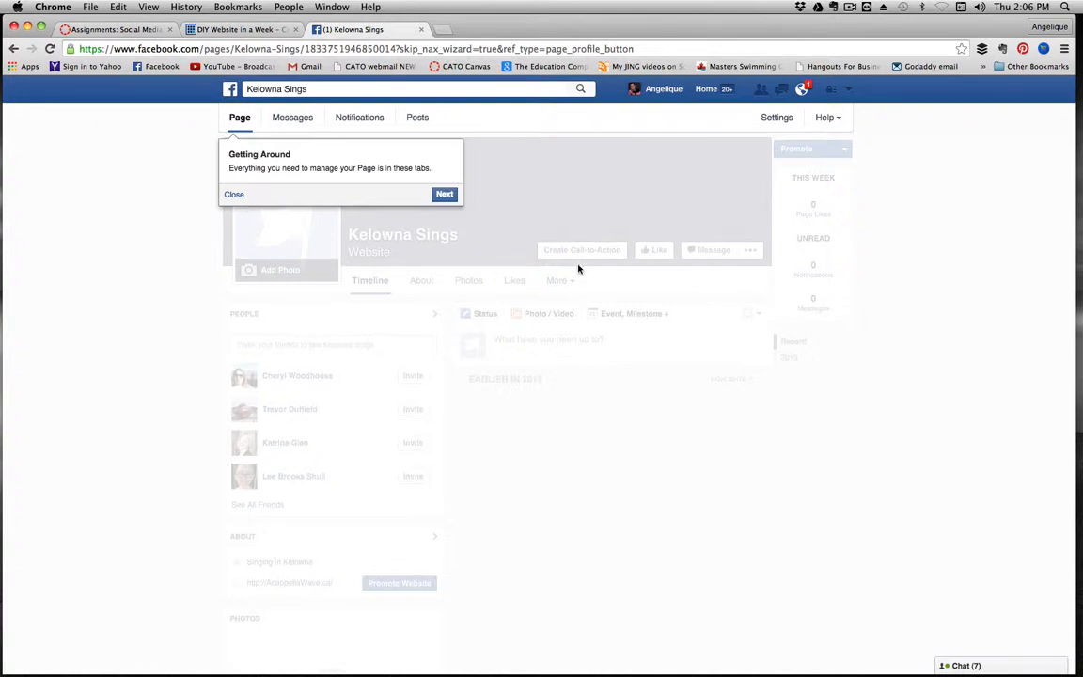
# Step: Go through the introductory tour of the new page, liking Kelowna Sings along the way
pyautogui.click(444, 195)
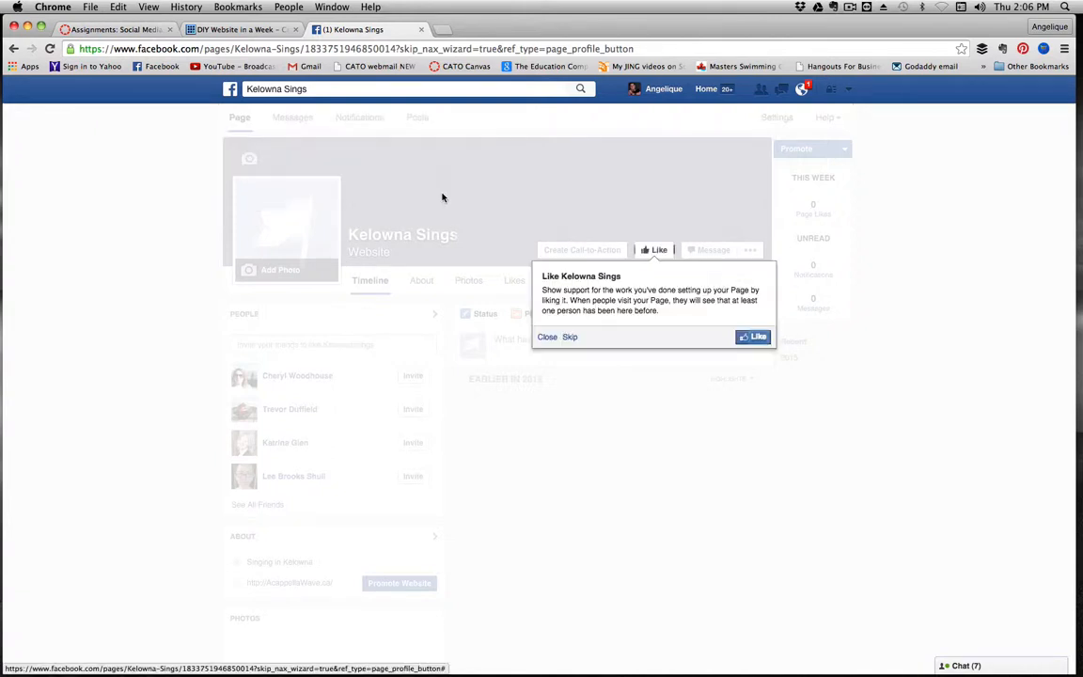
pyautogui.click(757, 337)
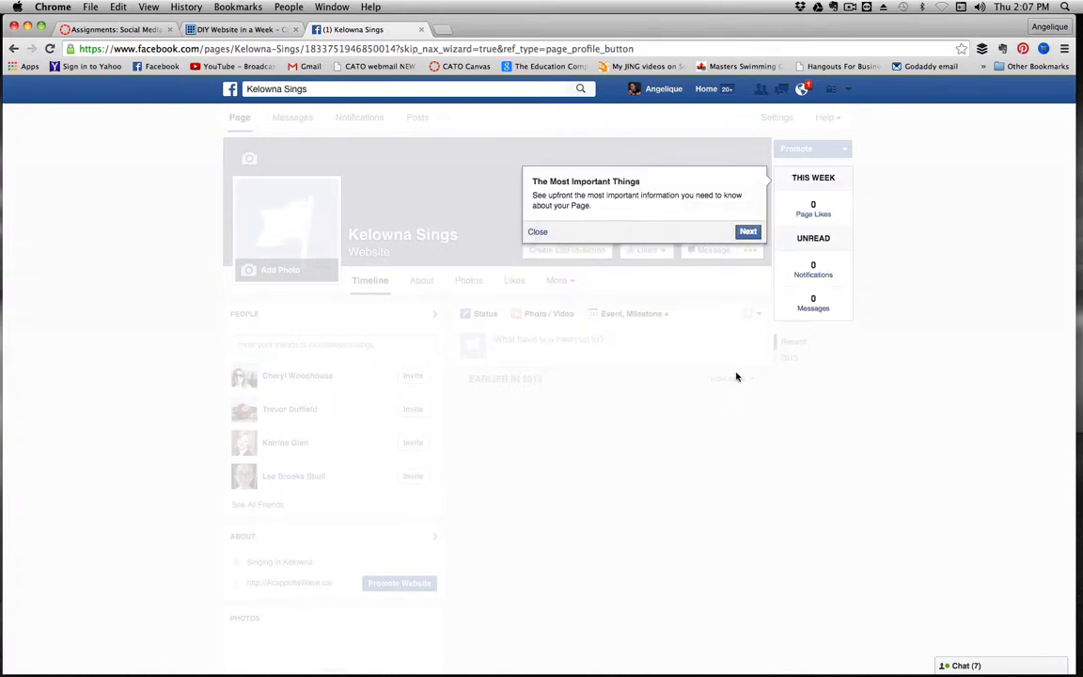
pyautogui.click(743, 232)
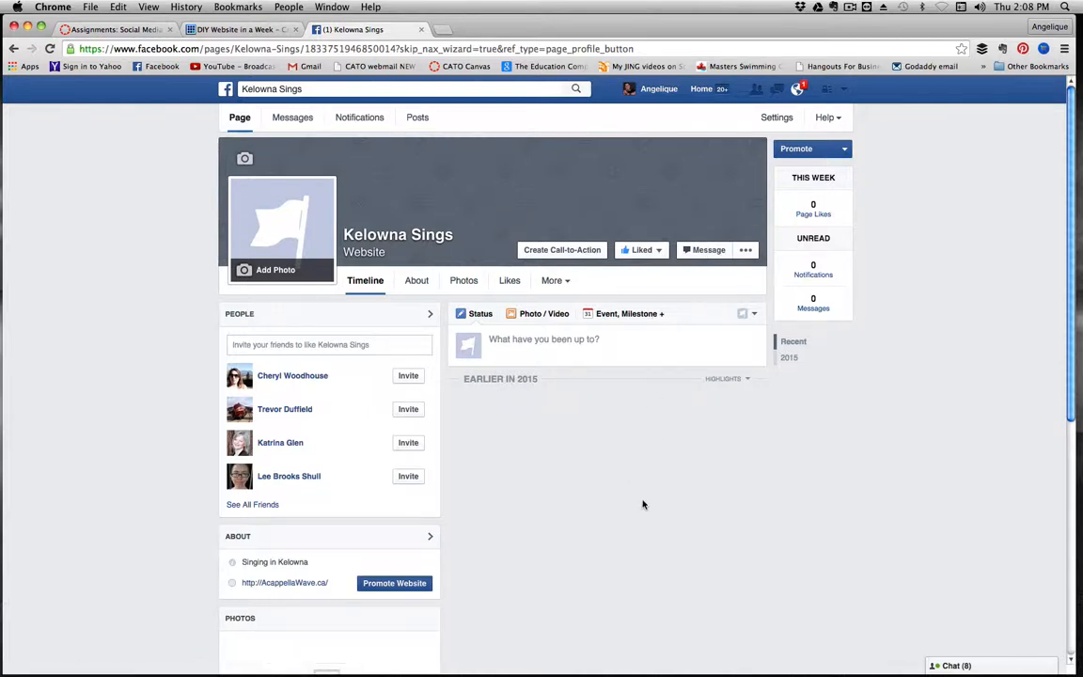
# Step: Look over the page's About, Photos and Posts to Page sections, along with its weekly and unread summary
pyautogui.scroll(-5, 643, 505)
pyautogui.scroll(-3, 643, 505)
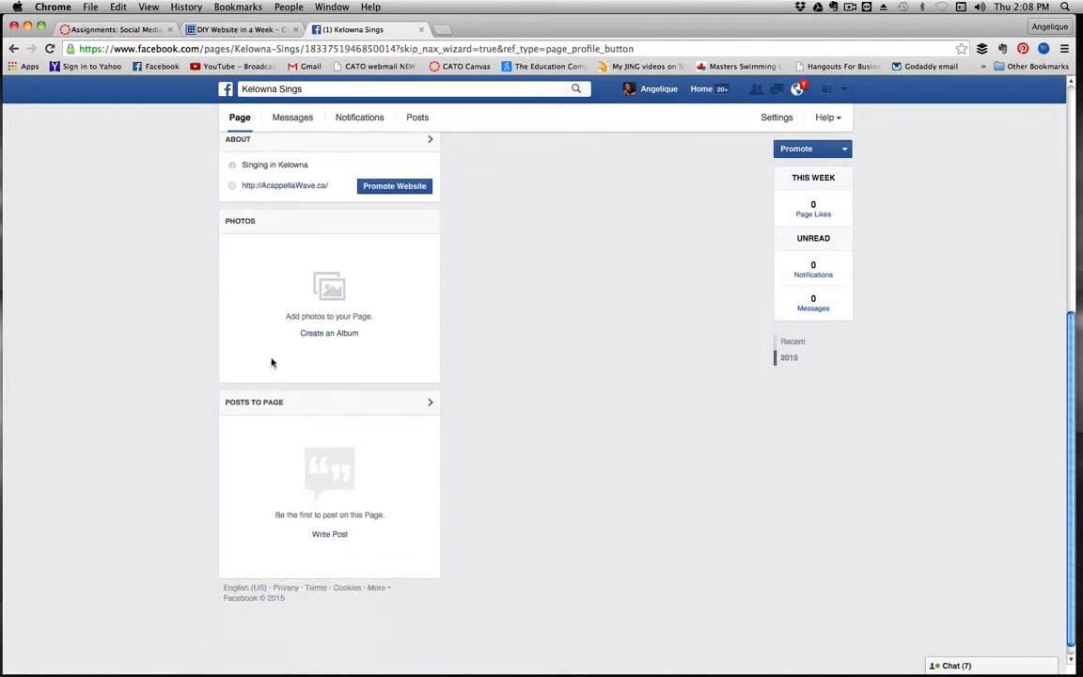
pyautogui.scroll(1, 289, 363)
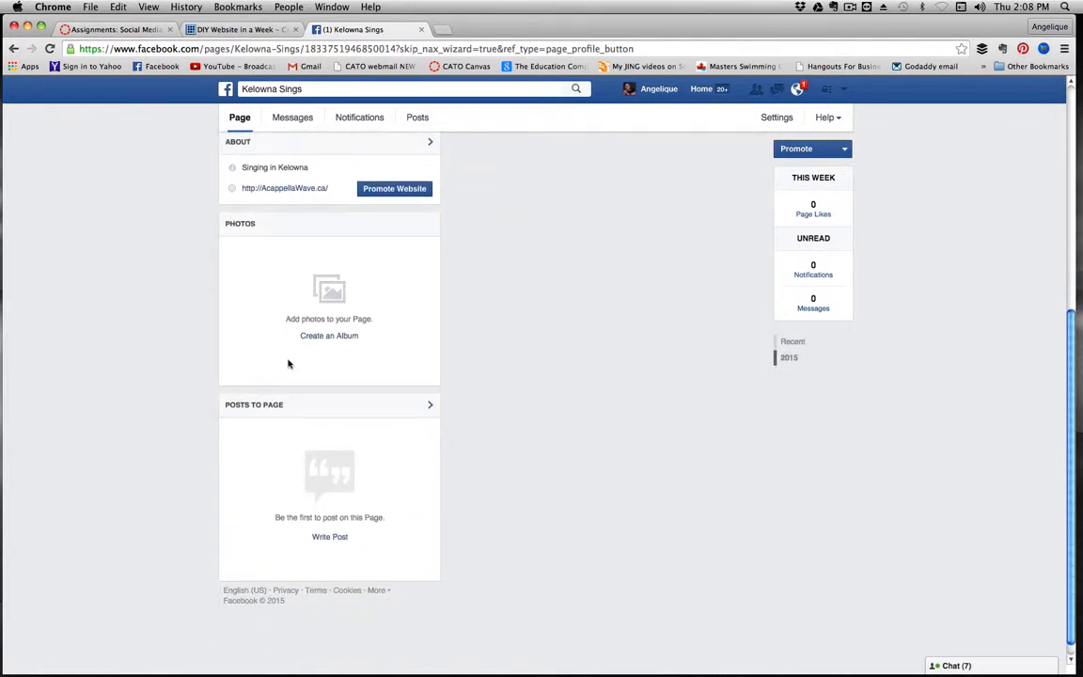
pyautogui.click(334, 537)
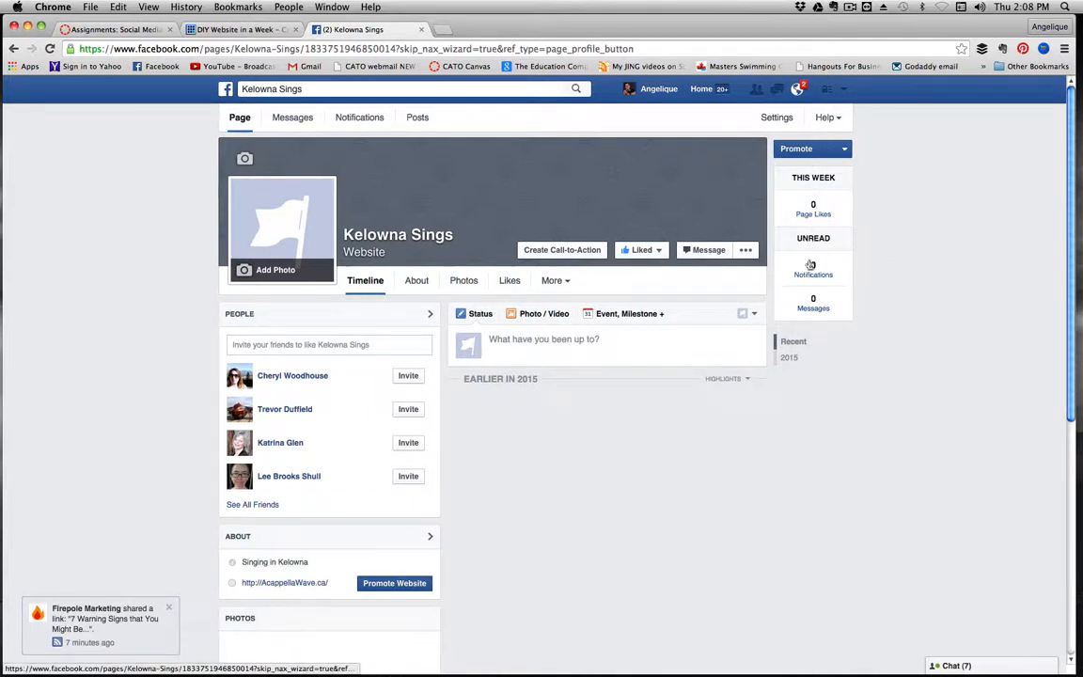
pyautogui.click(811, 309)
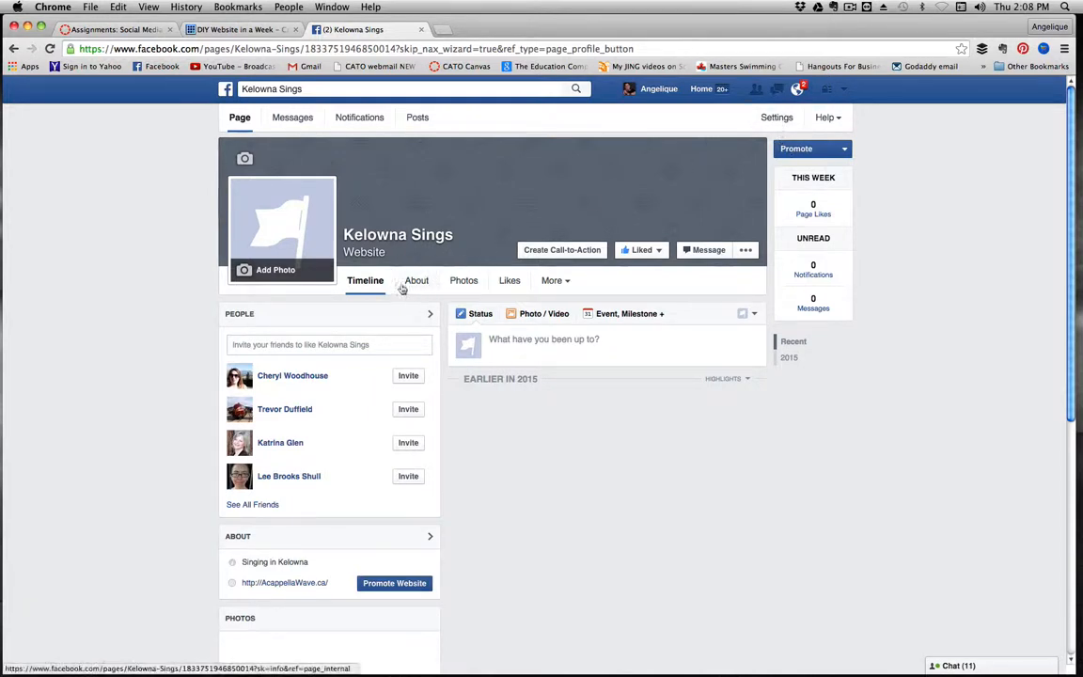
# Step: Open the page's About section and examine the full list of Page Info fields
pyautogui.click(414, 282)
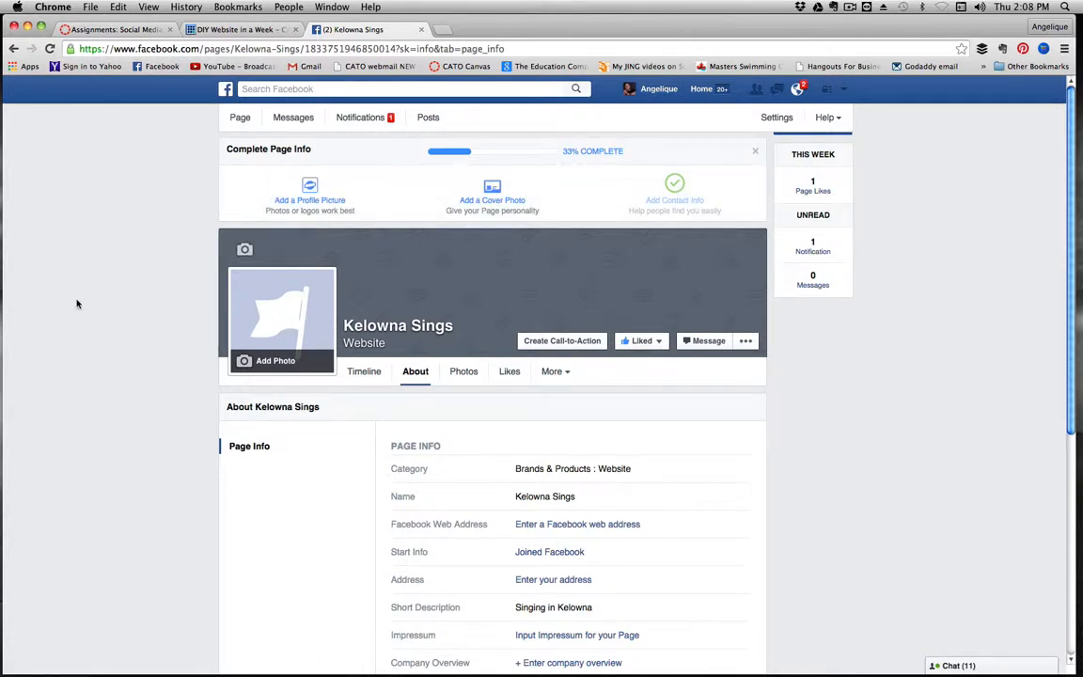
pyautogui.scroll(-3, 78, 303)
pyautogui.scroll(-4, 77, 303)
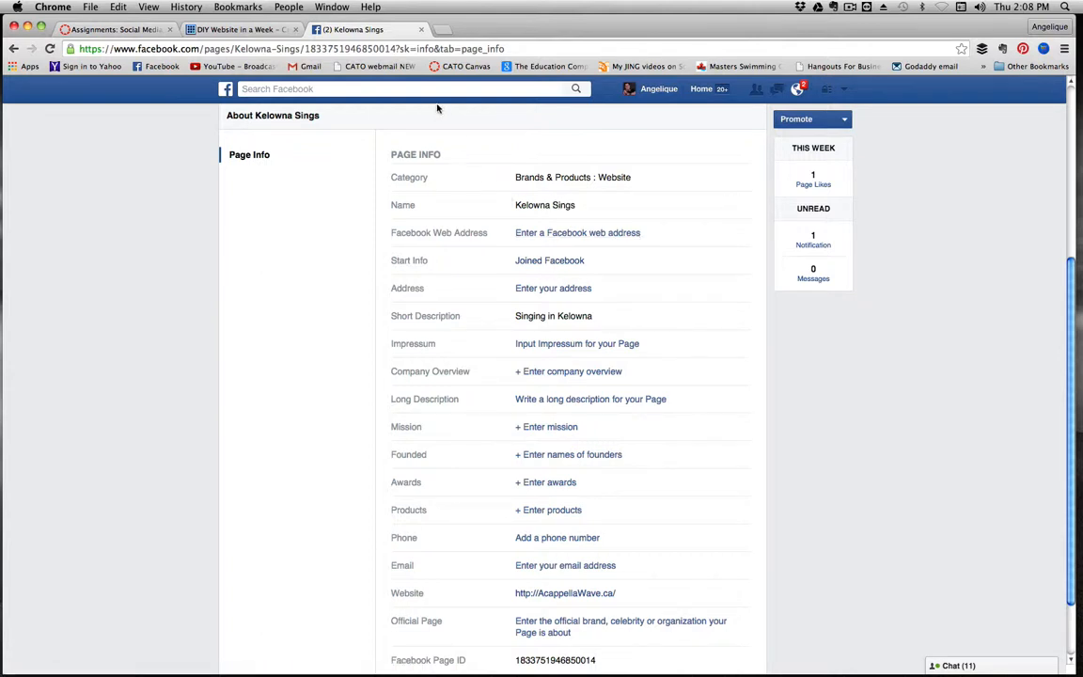
# Step: Remove the "?sk=info&tab=page_info" ending from the page's web address and load the shortened address
pyautogui.click(238, 48)
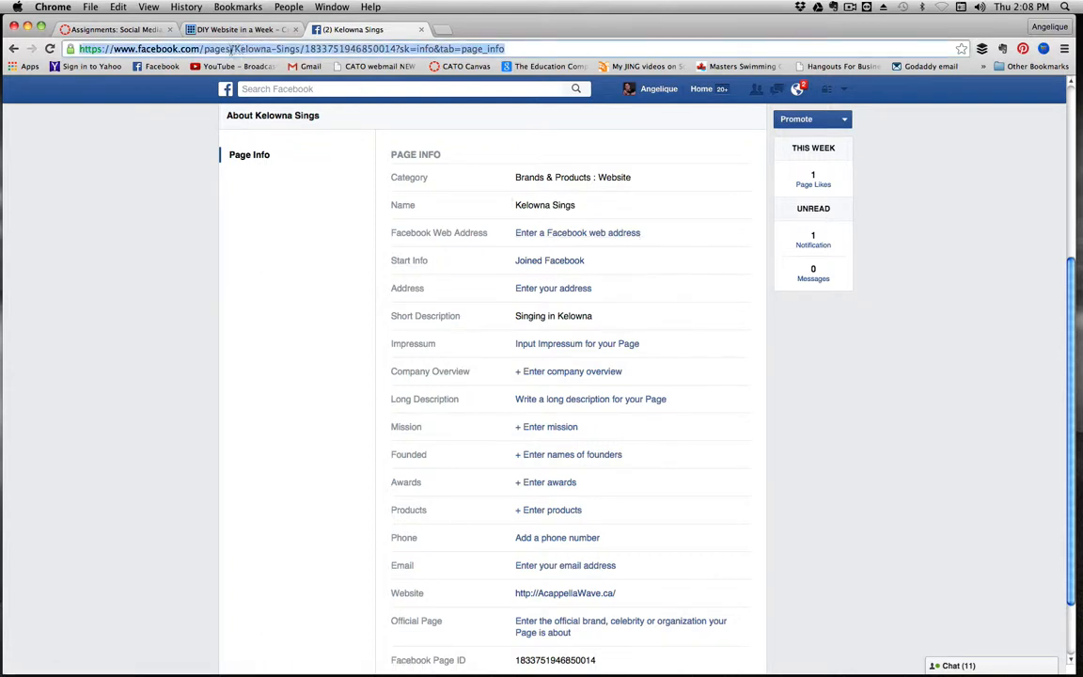
pyautogui.click(399, 48)
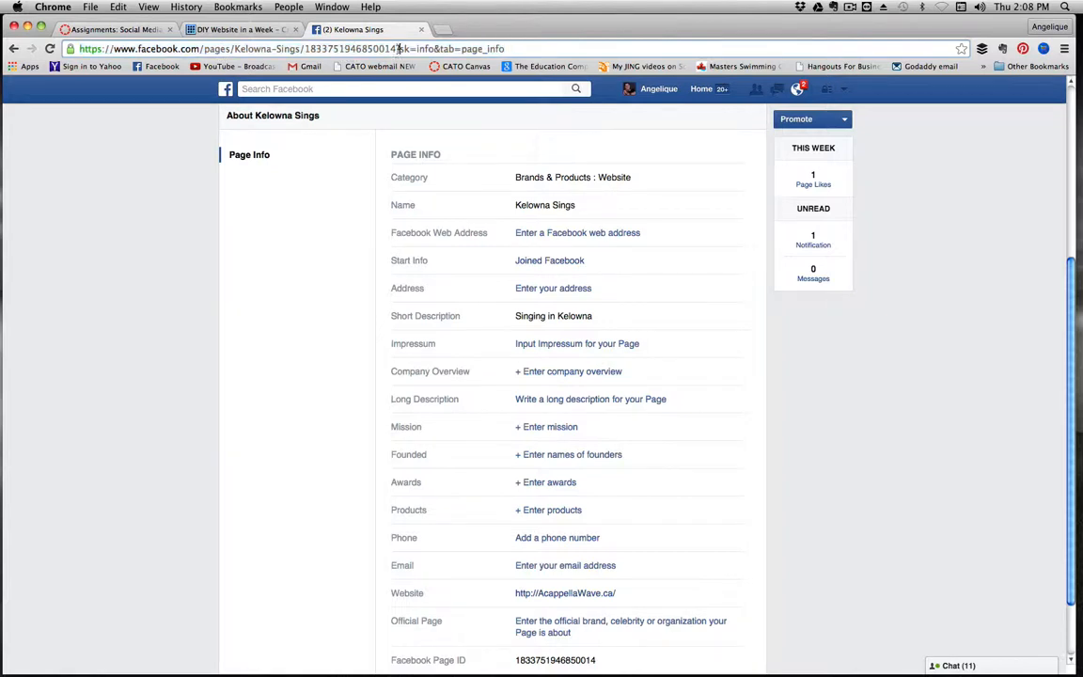
pyautogui.moveTo(398, 48); pyautogui.dragTo(527, 52)
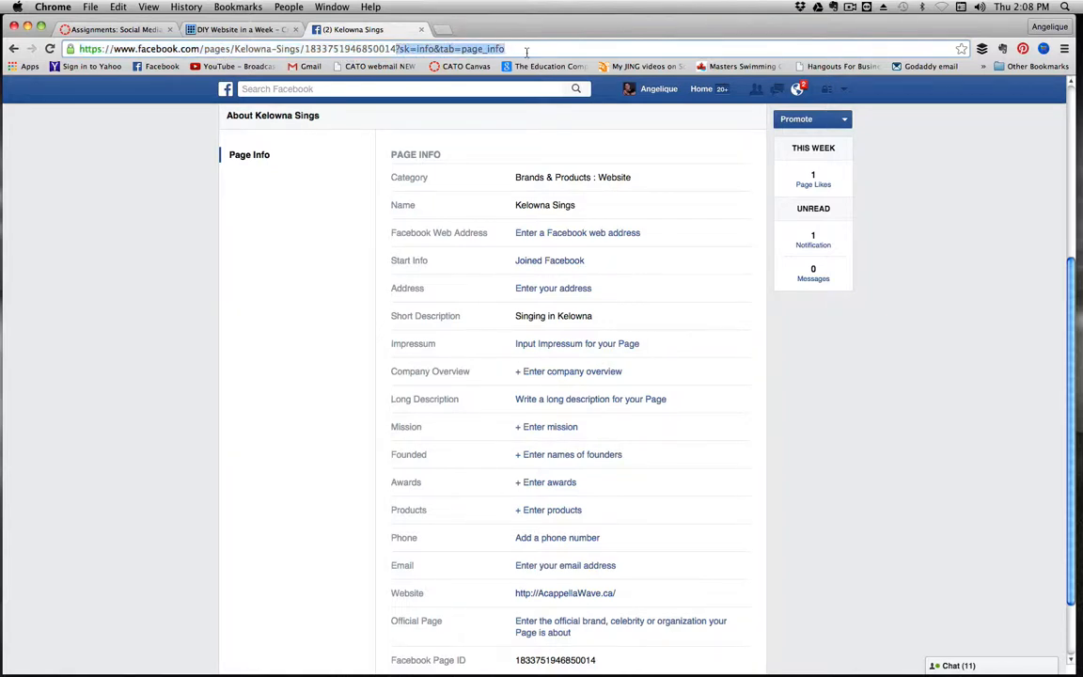
pyautogui.press('BackSpace')
pyautogui.press('Return')
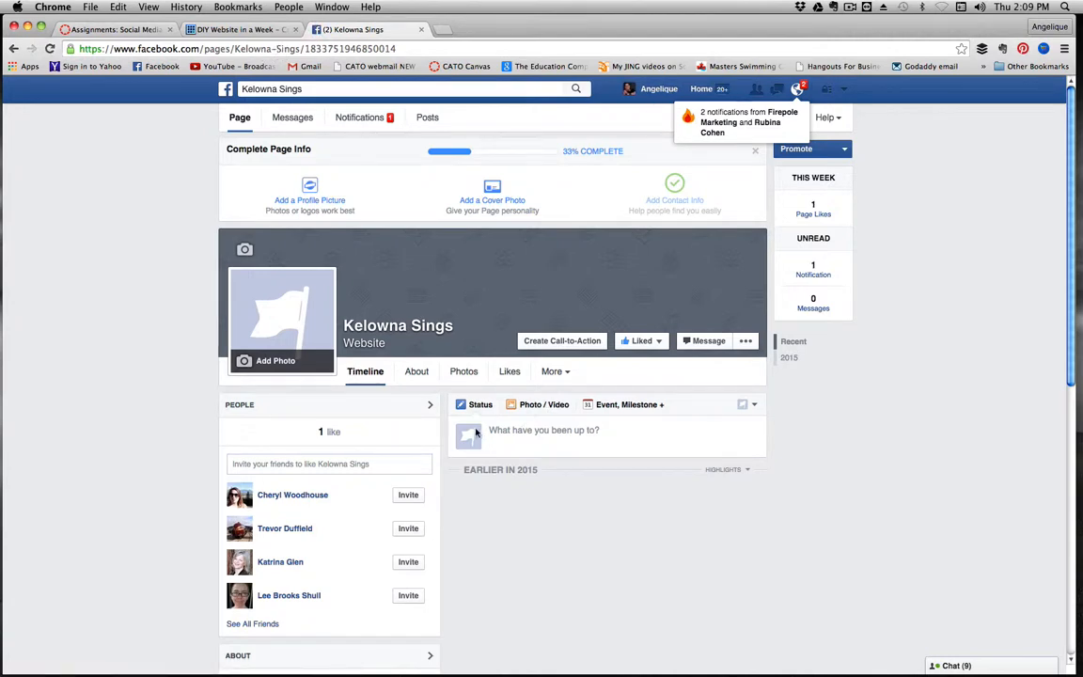
# Step: Return to the About section and review which Page Info details, such as address and long description, can be filled in
pyautogui.click(420, 377)
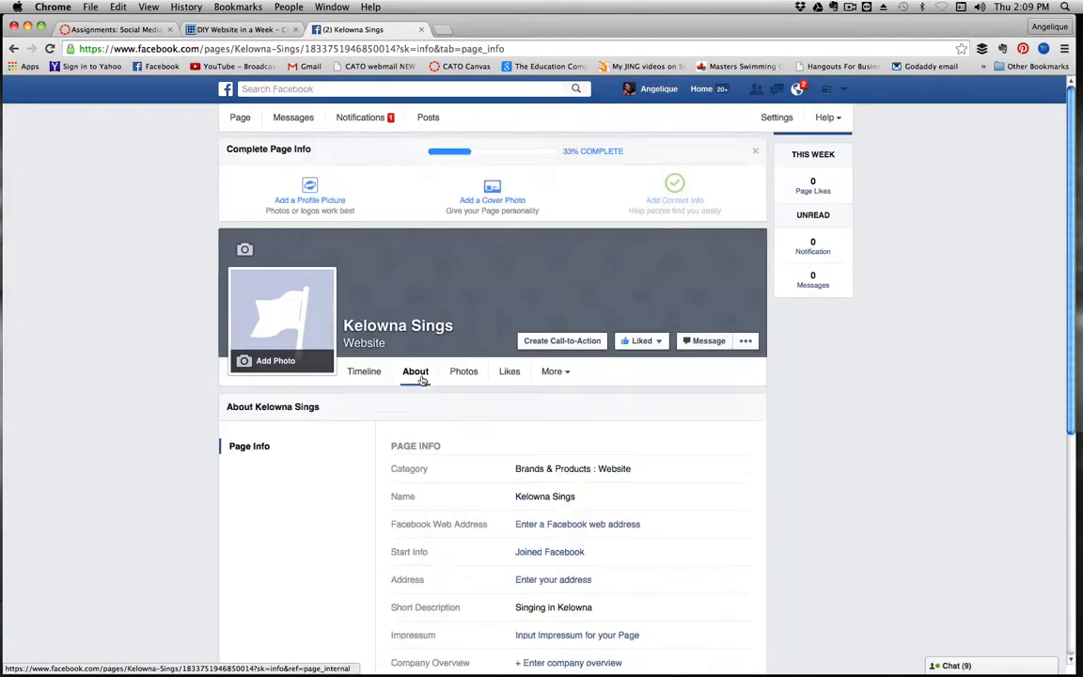
pyautogui.scroll(-3, 718, 432)
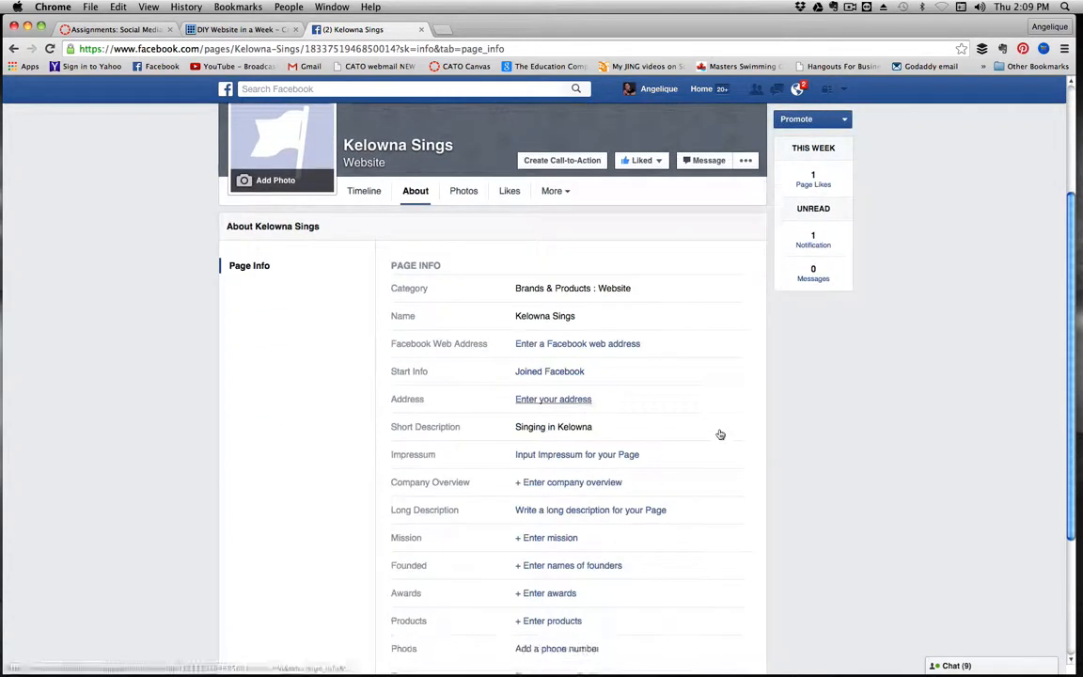
pyautogui.scroll(-3, 721, 435)
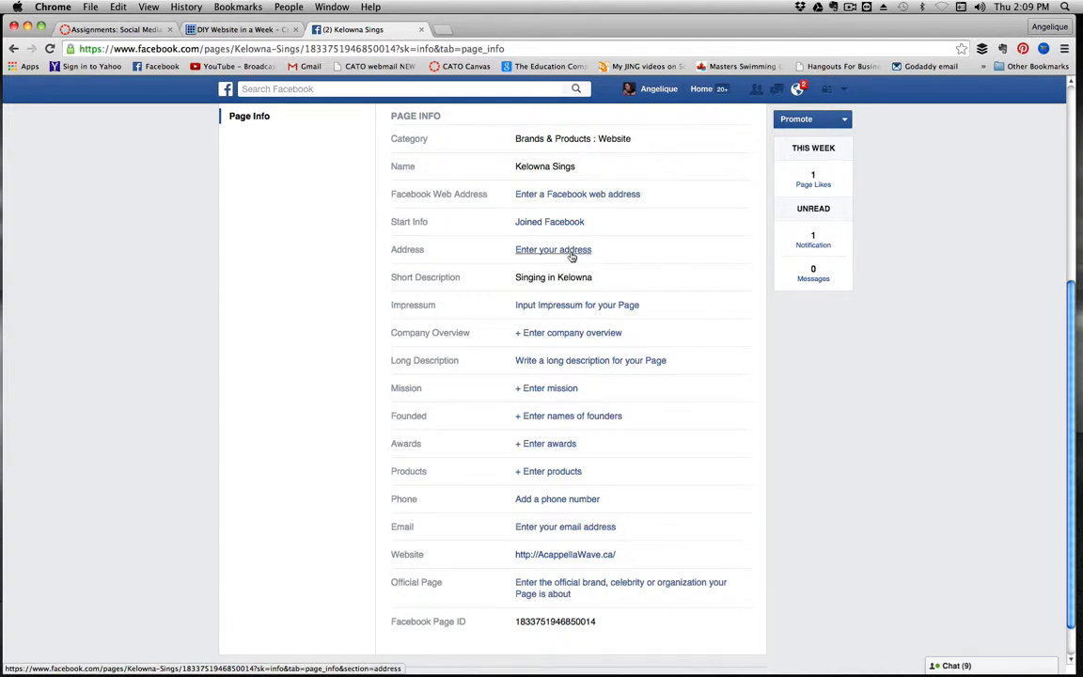
# Step: Look at the Impressum entry without changing it, and examine the Page Info list from Category through Facebook Page ID
pyautogui.click(629, 306)
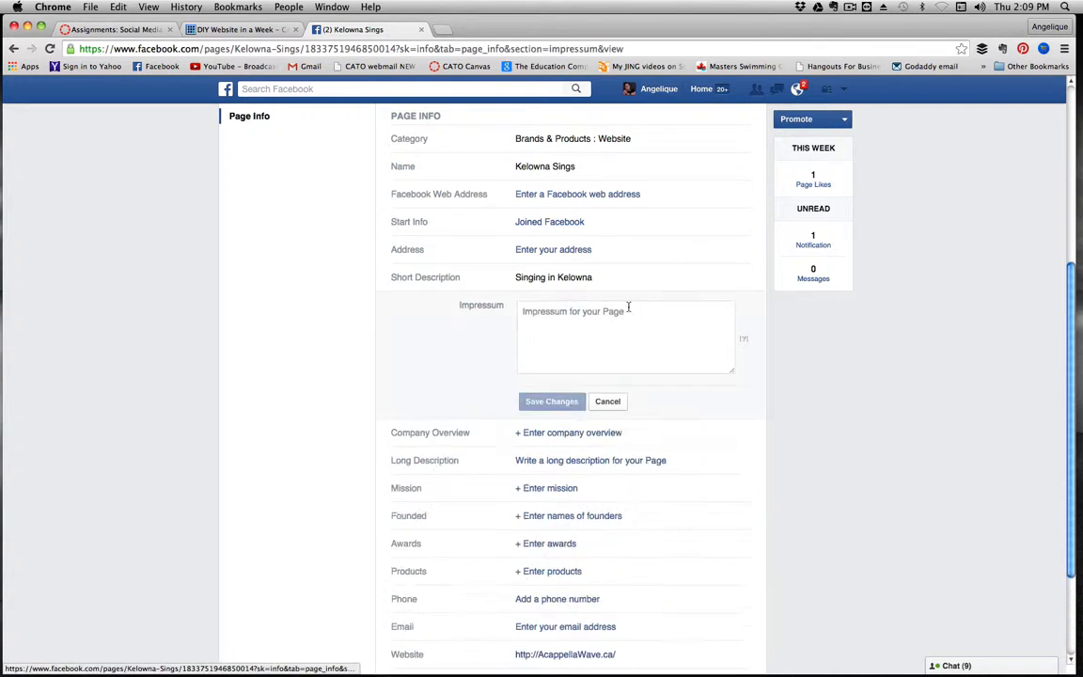
pyautogui.click(606, 402)
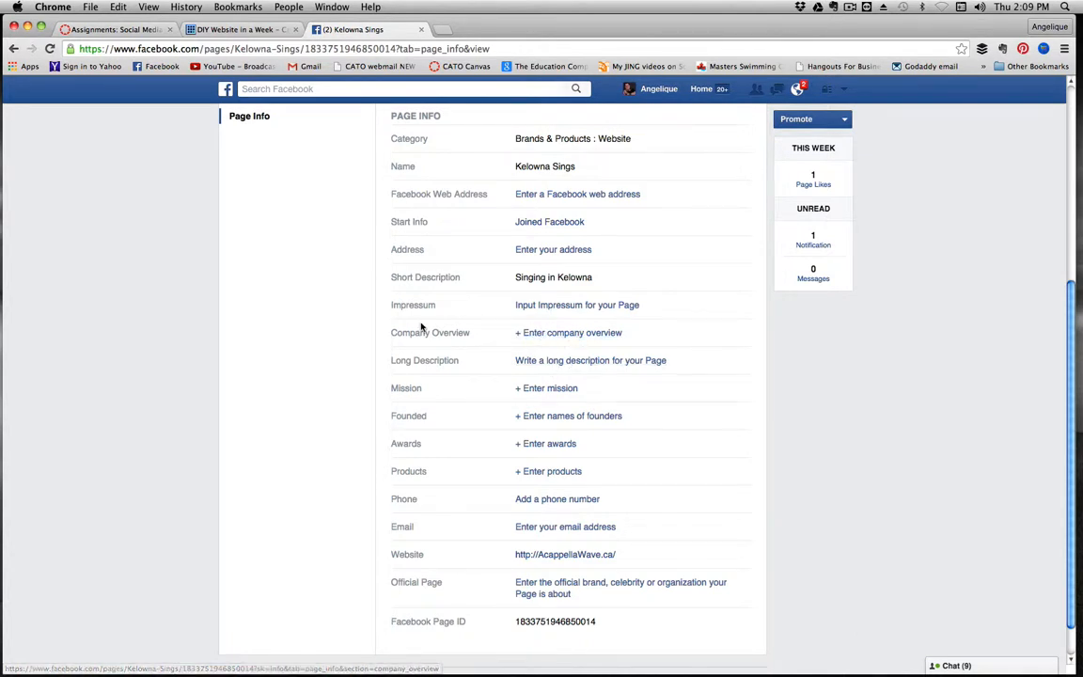
pyautogui.scroll(5, 357, 327)
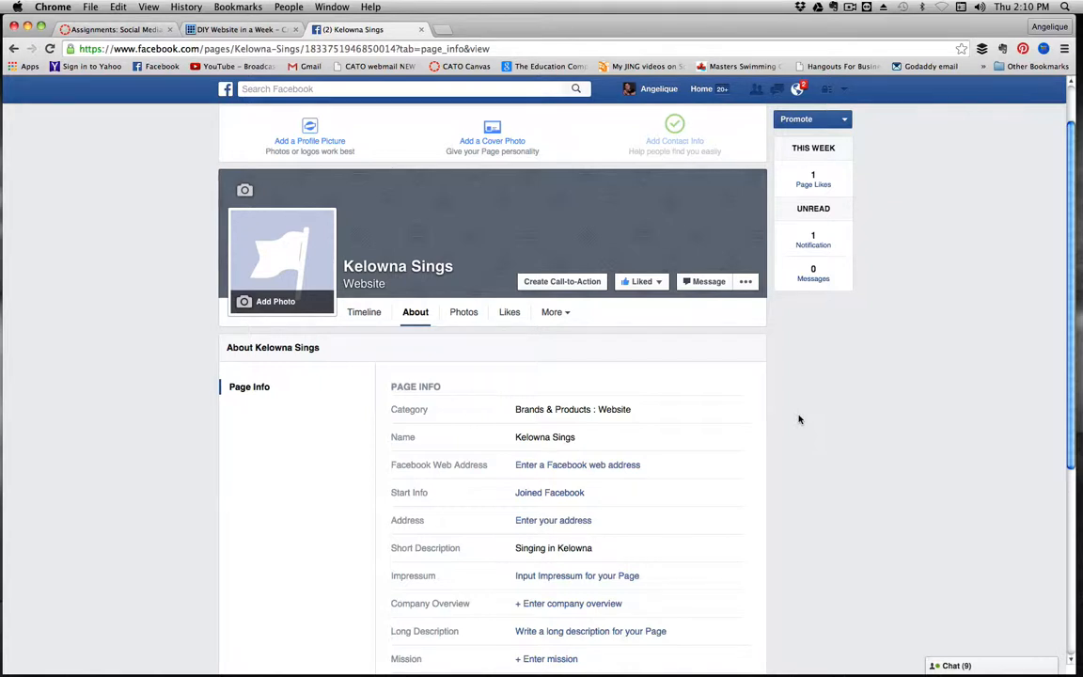
pyautogui.scroll(-4, 812, 346)
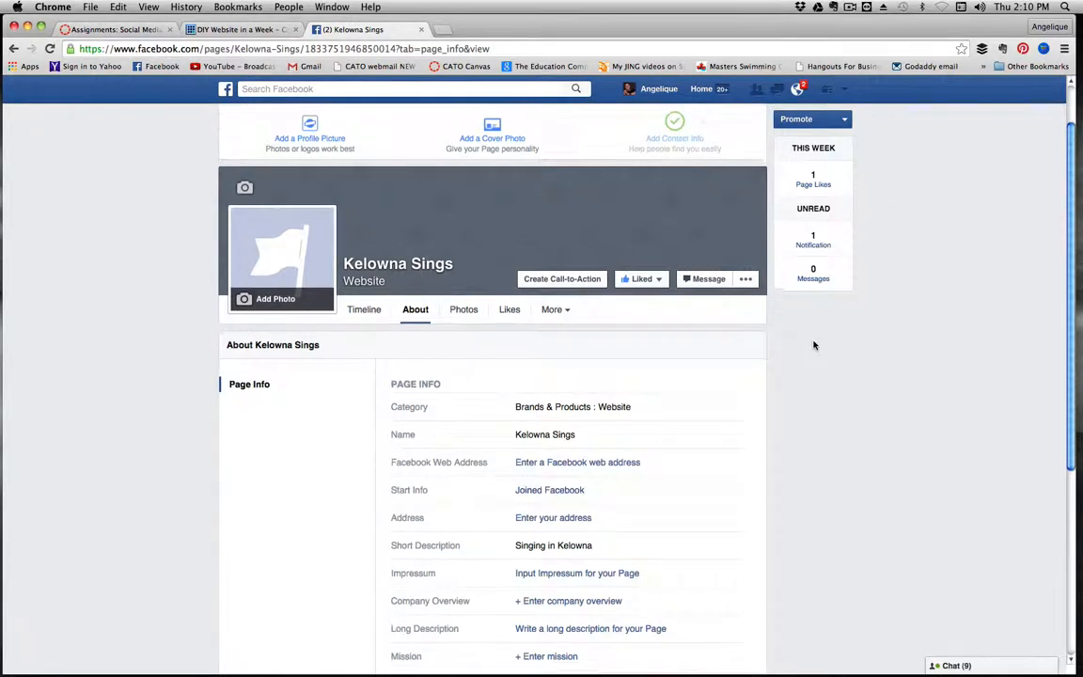
pyautogui.scroll(-1, 818, 347)
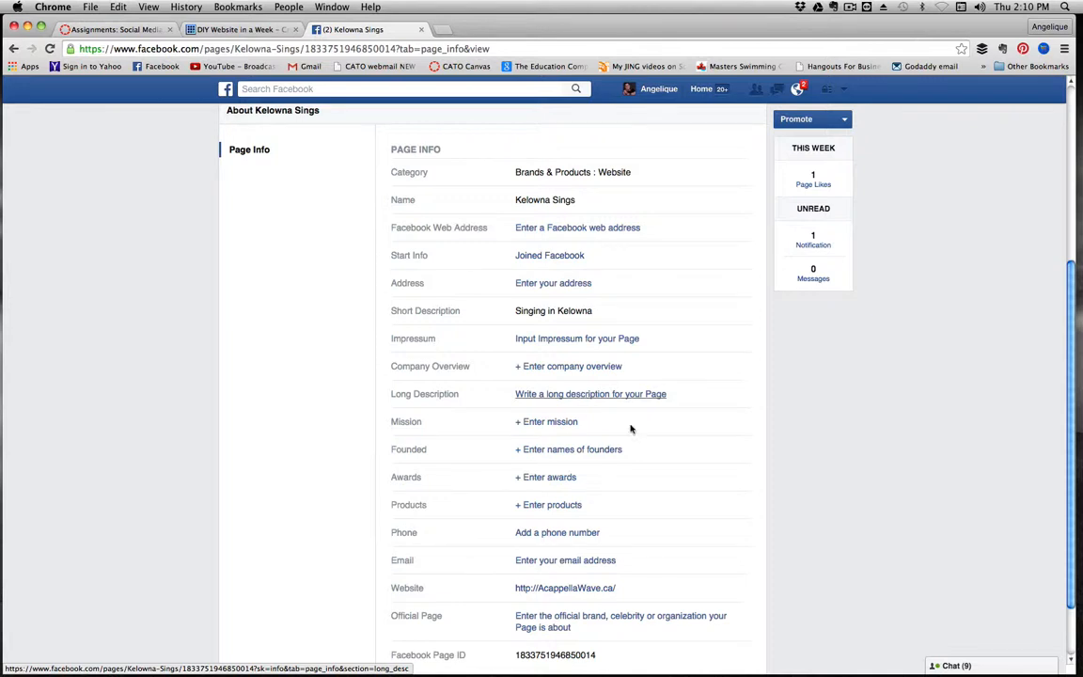
pyautogui.scroll(-1, 658, 428)
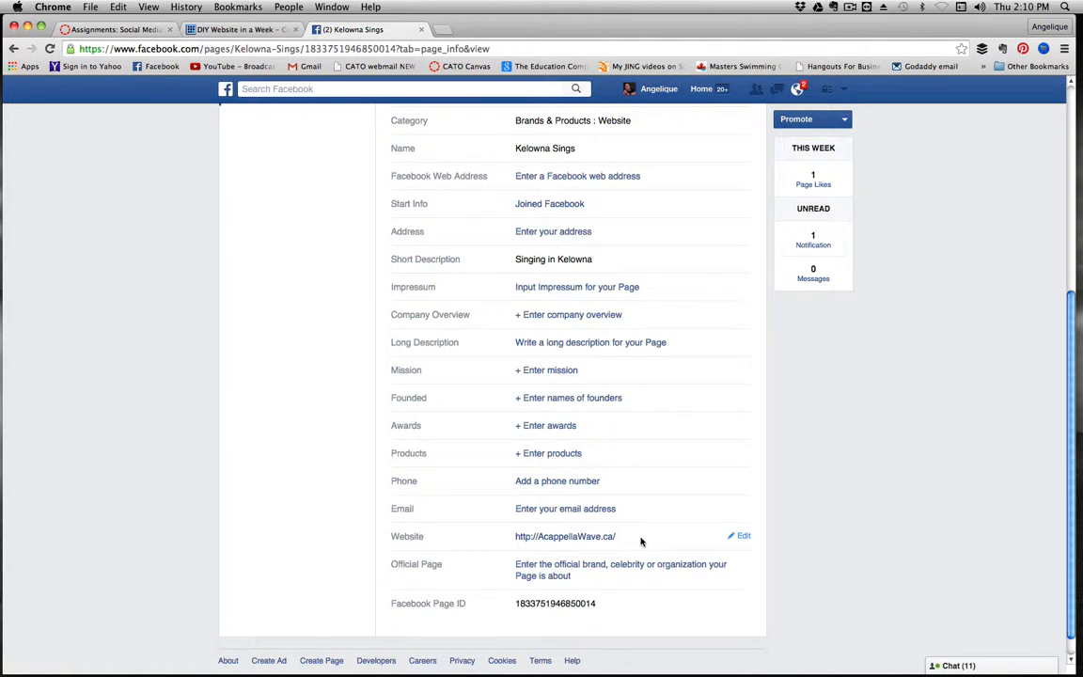
pyautogui.scroll(1, 640, 542)
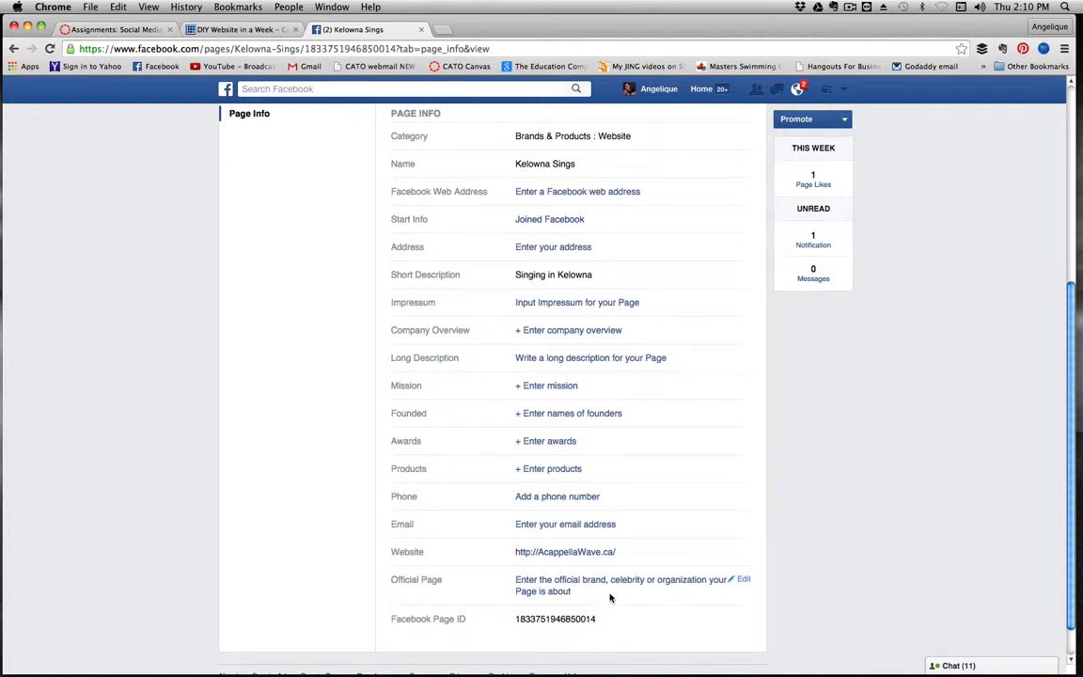
pyautogui.scroll(5, 609, 598)
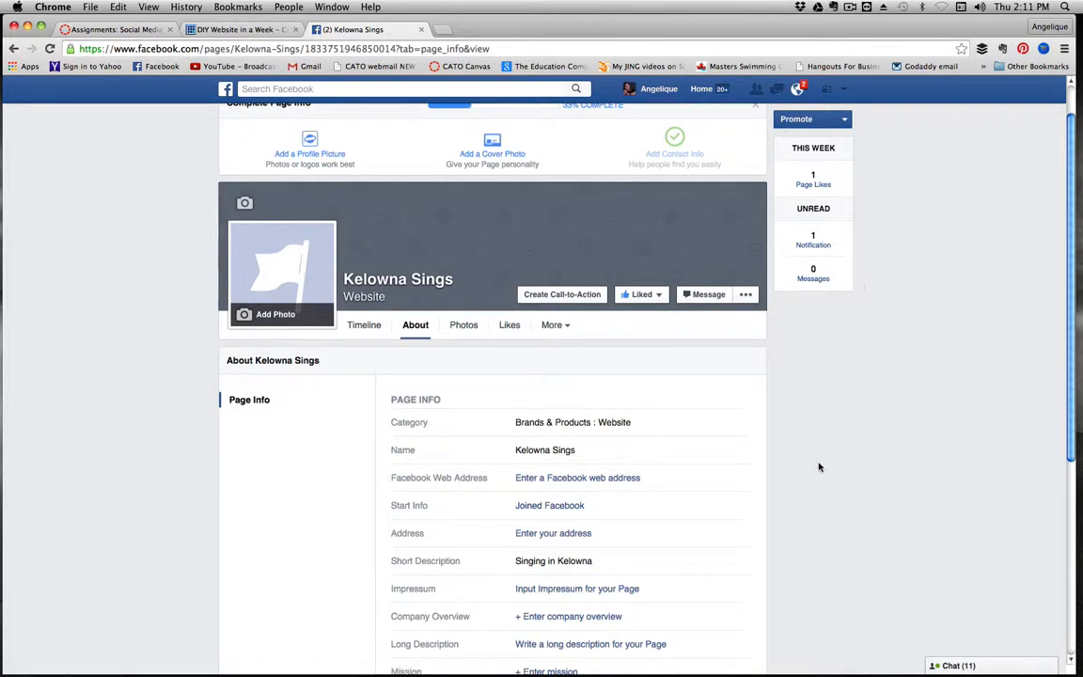
pyautogui.scroll(-3, 818, 470)
pyautogui.scroll(4, 818, 470)
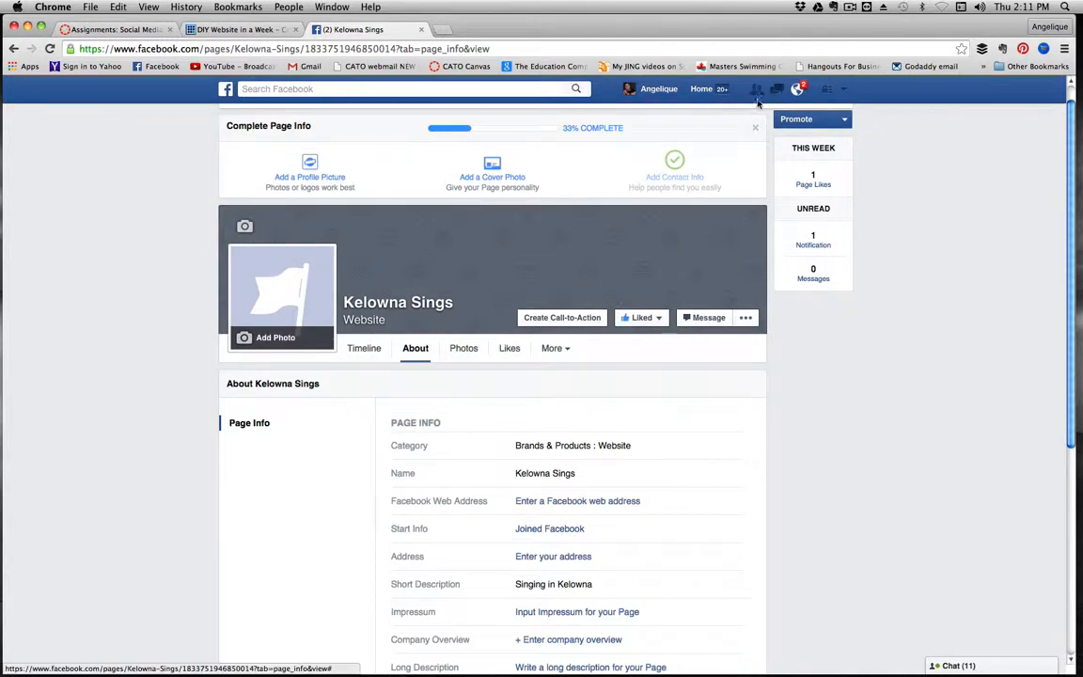
# Step: In the page's general settings, allow others to tag photos and videos posted by Kelowna Sings and save the change
pyautogui.click(845, 92)
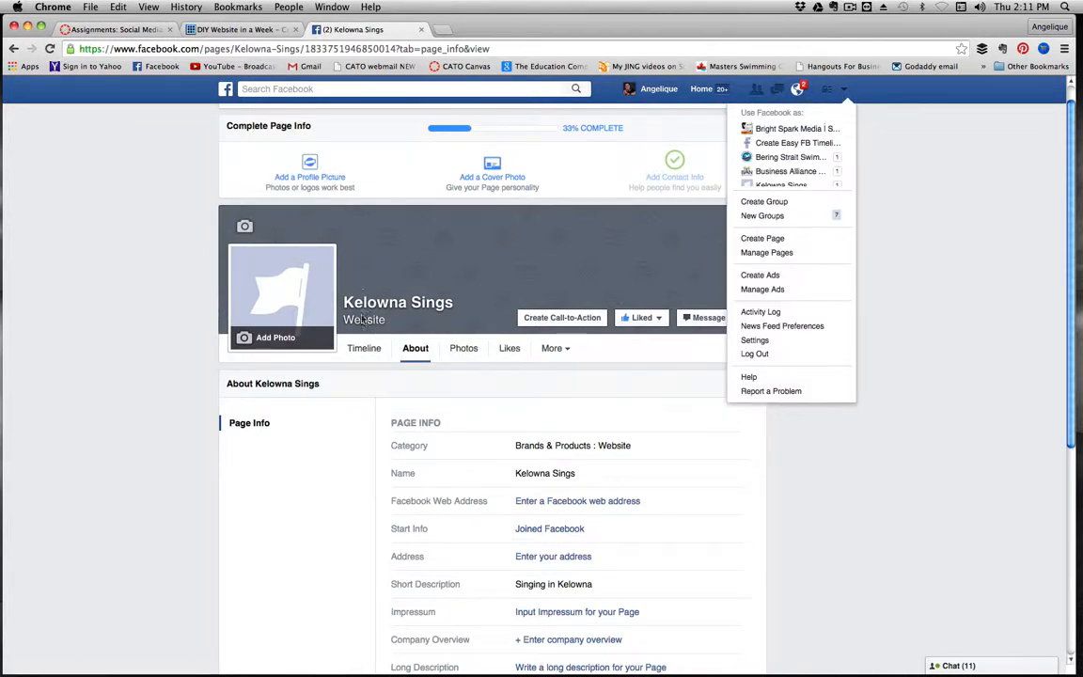
pyautogui.click(365, 349)
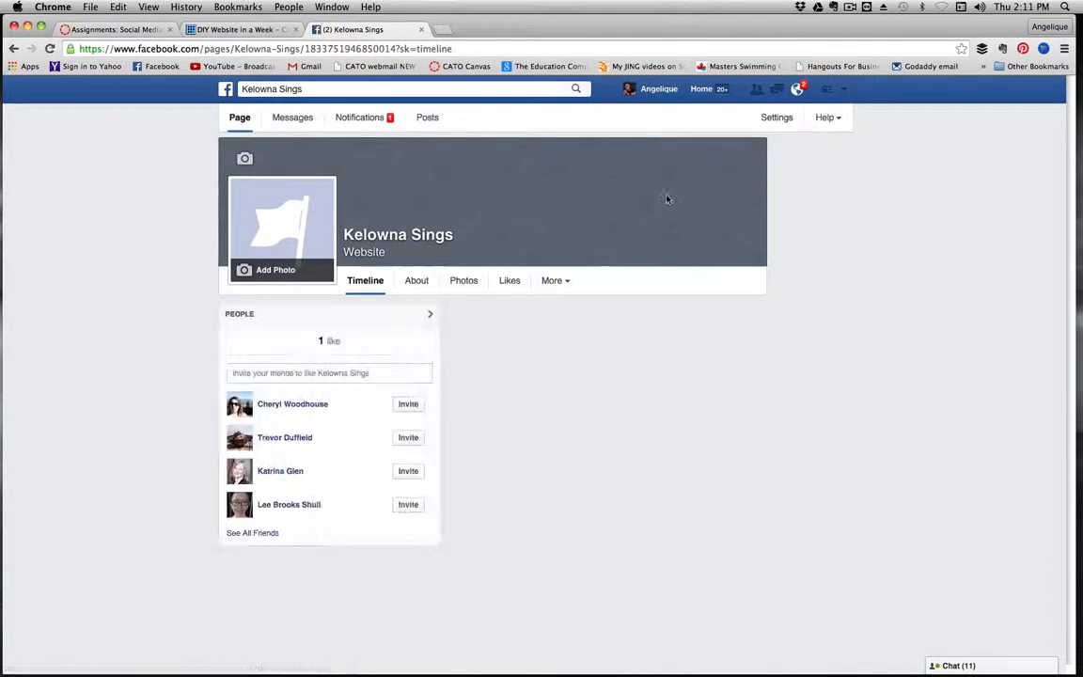
pyautogui.click(775, 118)
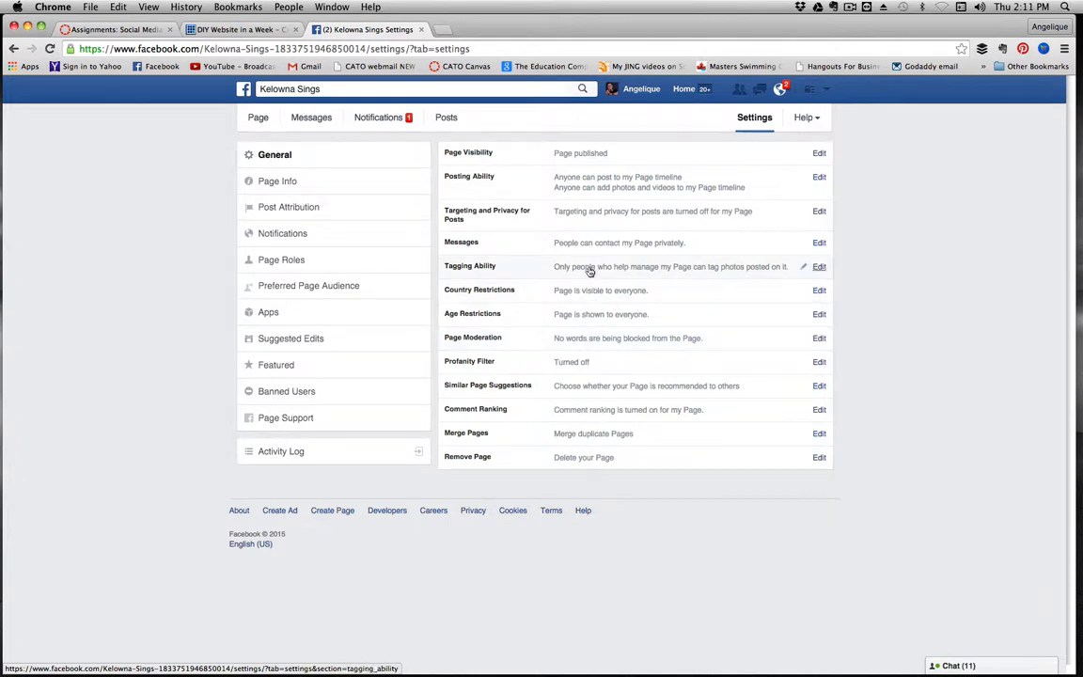
pyautogui.click(812, 269)
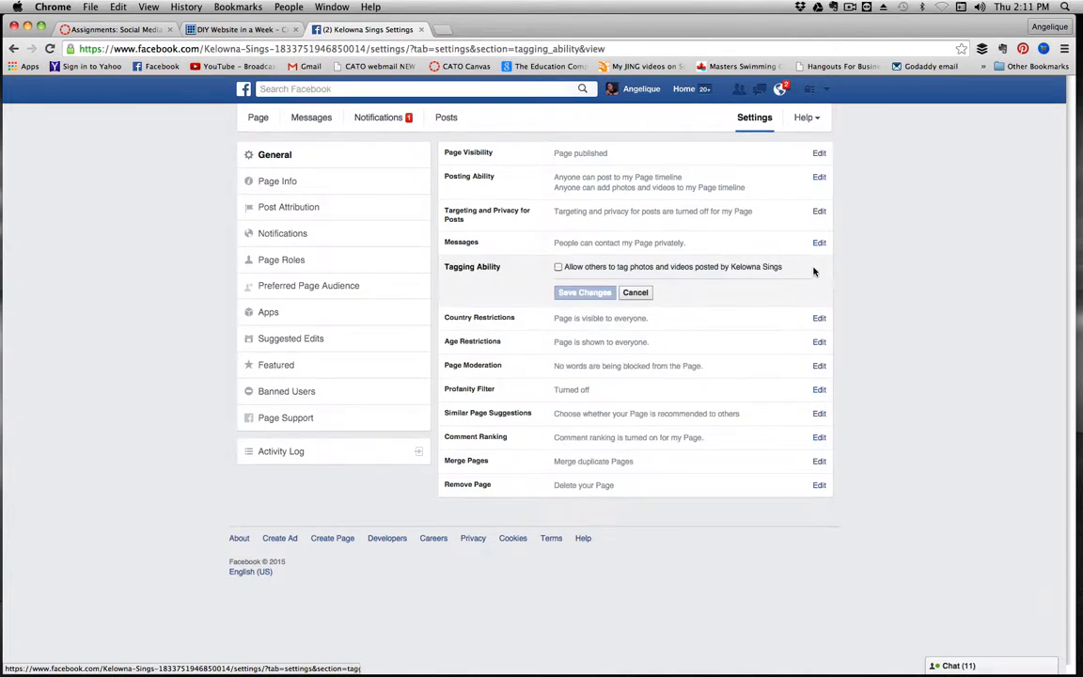
pyautogui.click(559, 268)
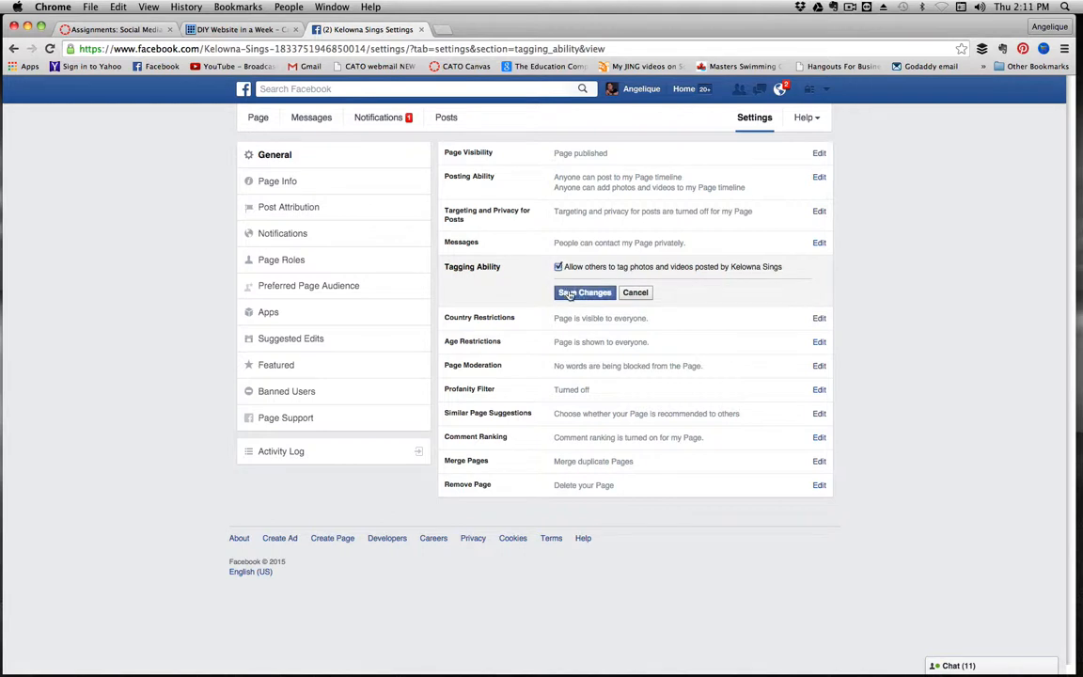
pyautogui.click(569, 293)
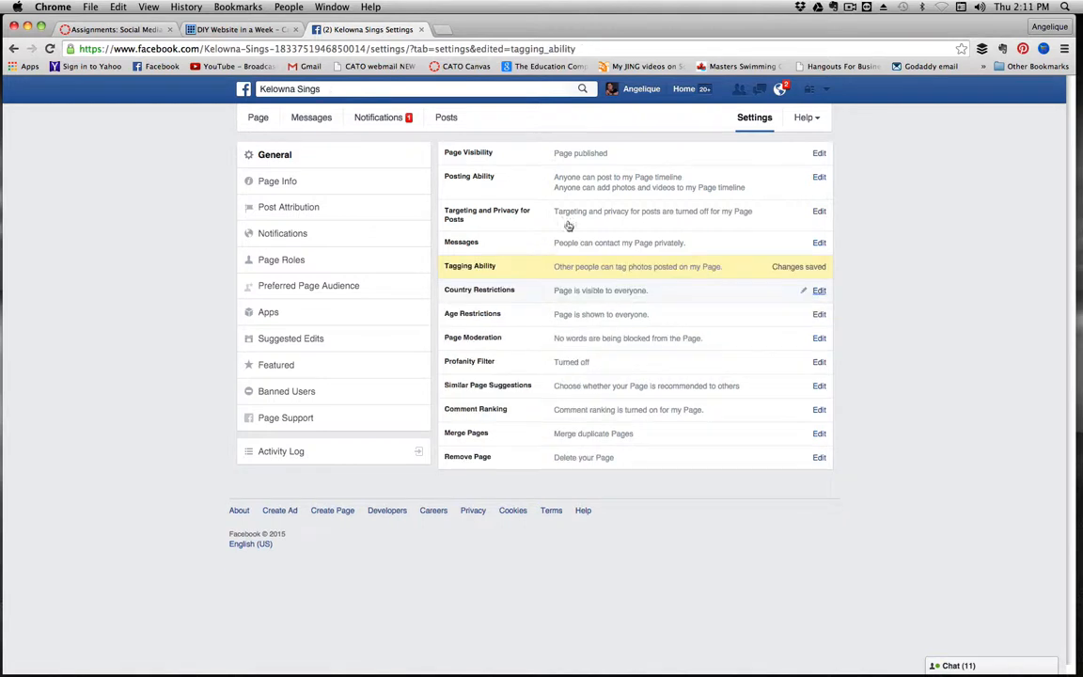
# Step: Check the Messages setting, and allow targeting and privacy options when creating posts on the page, saving the change
pyautogui.click(806, 245)
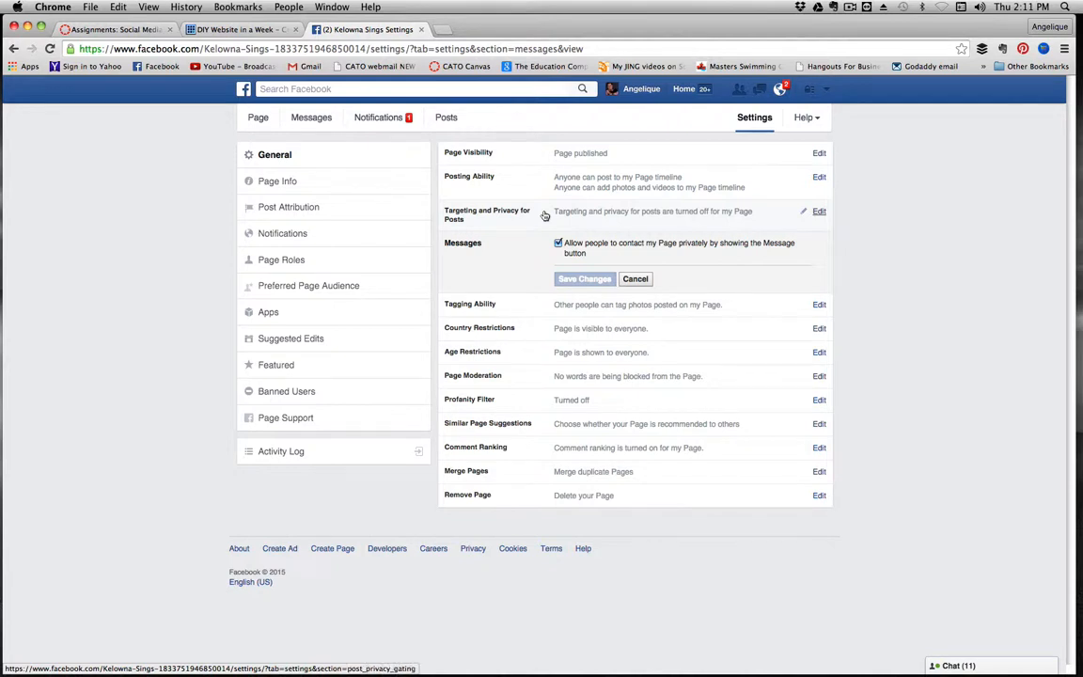
pyautogui.click(804, 216)
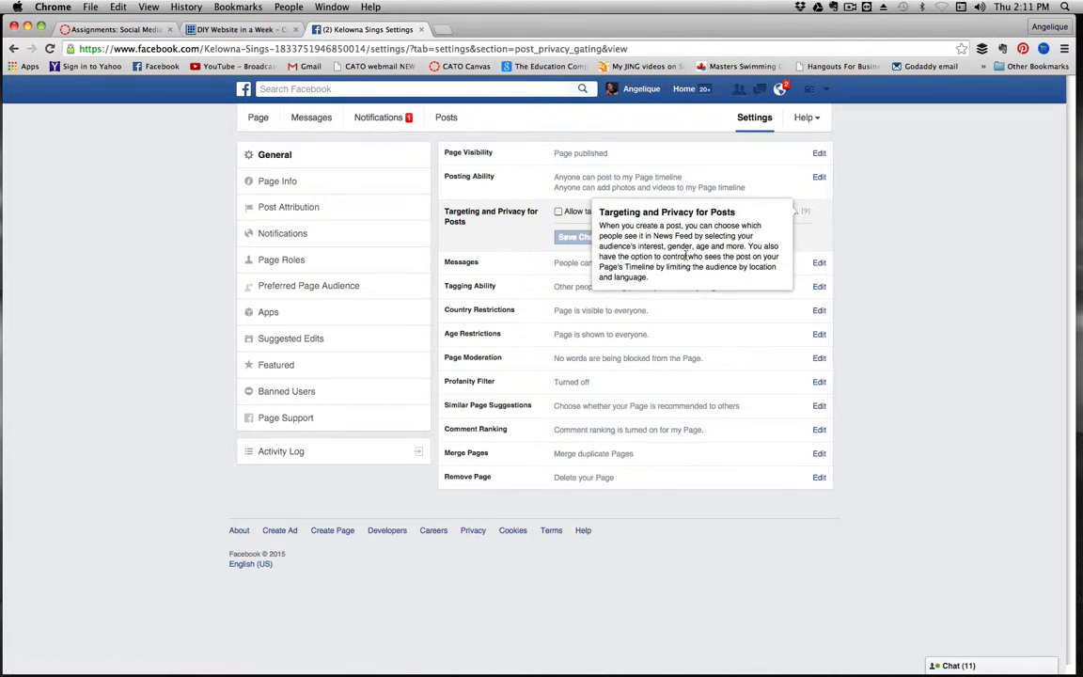
pyautogui.click(559, 213)
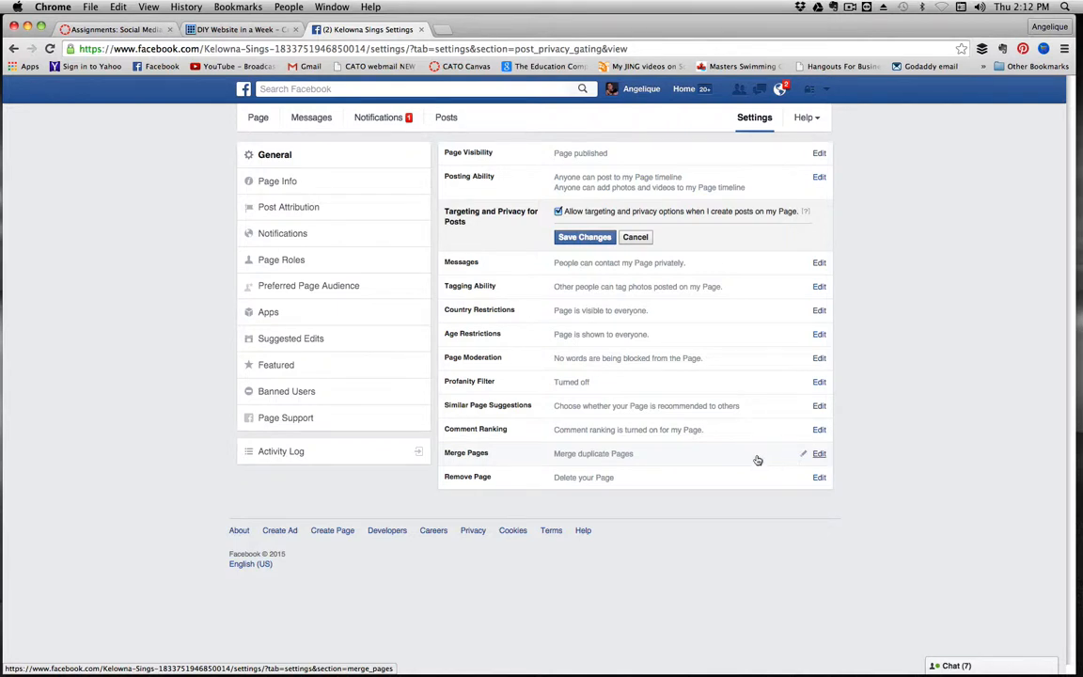
pyautogui.click(803, 407)
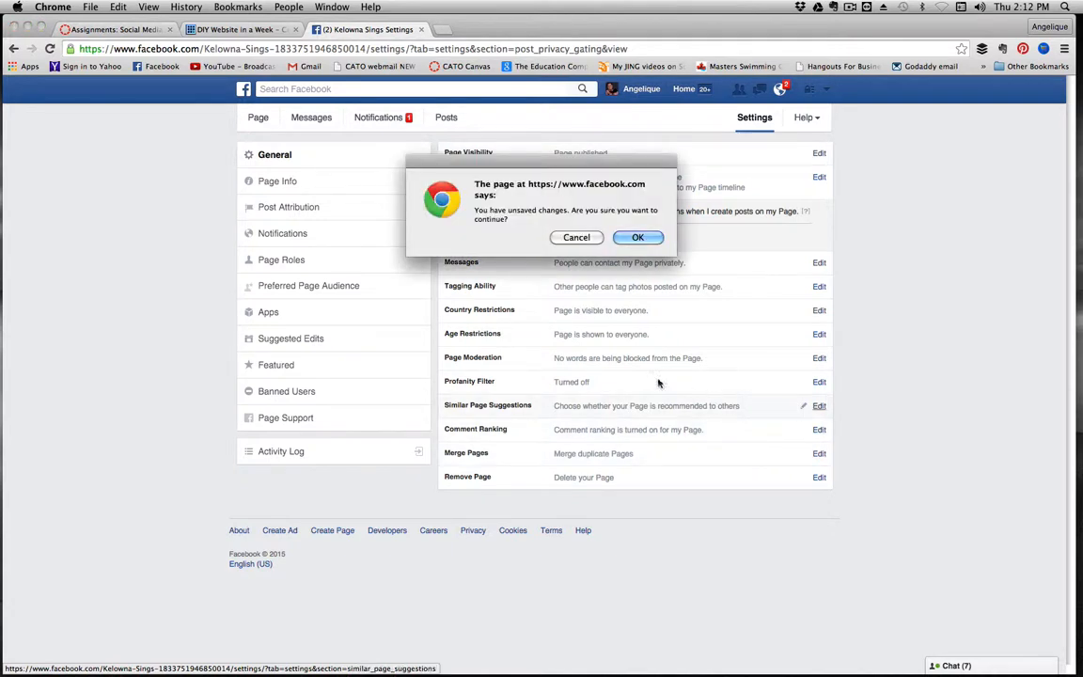
pyautogui.click(577, 238)
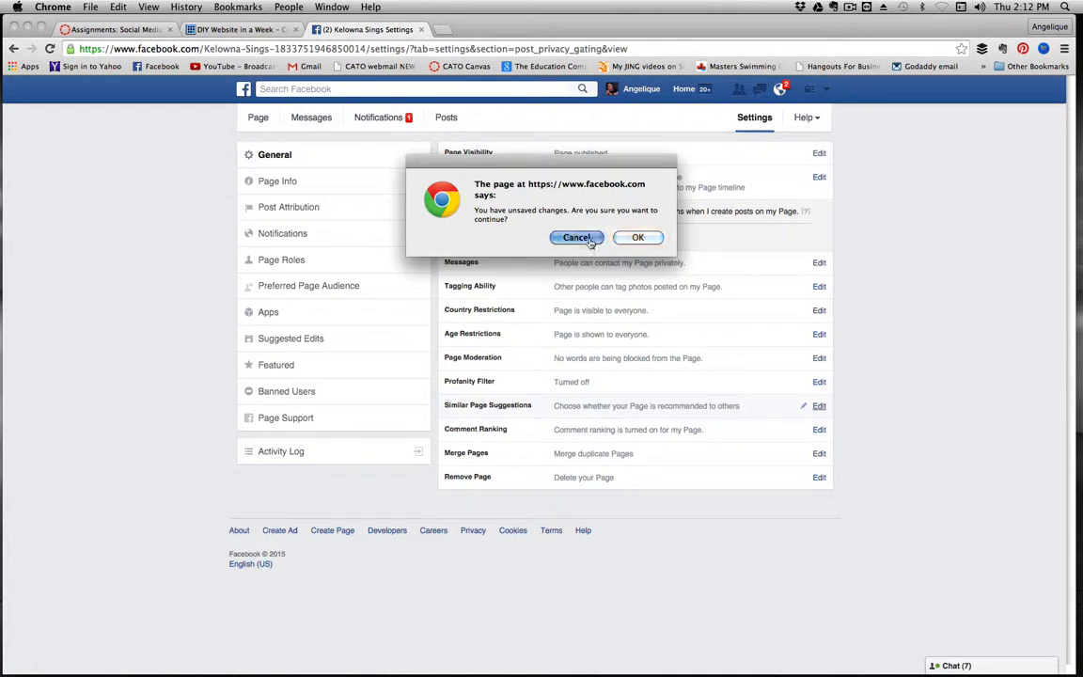
pyautogui.click(820, 407)
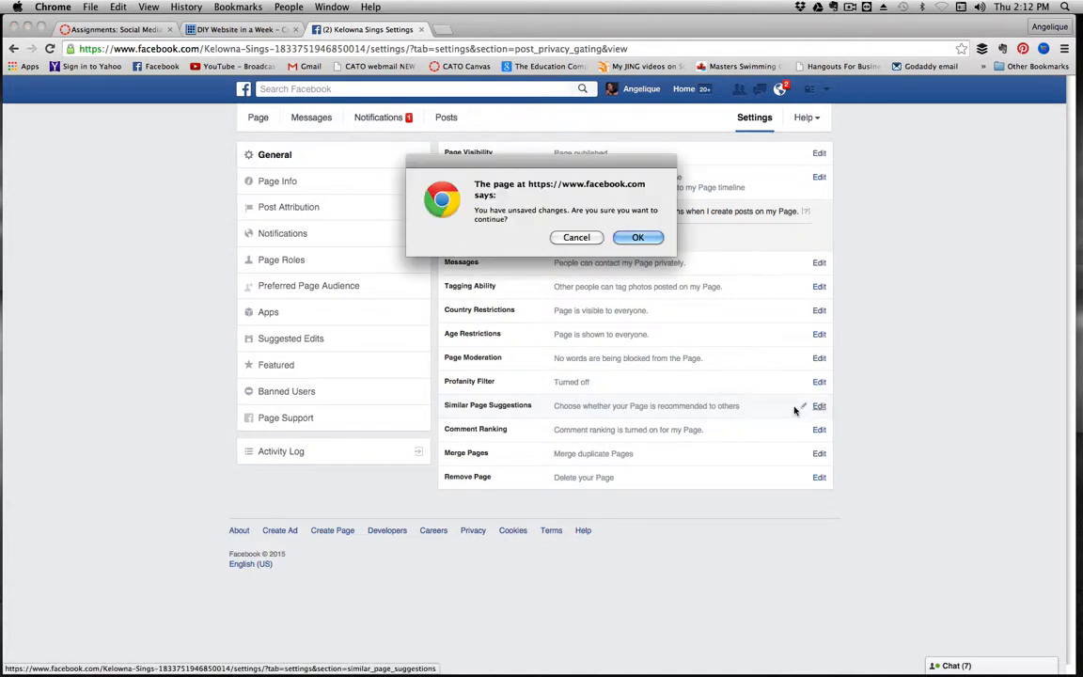
pyautogui.click(594, 239)
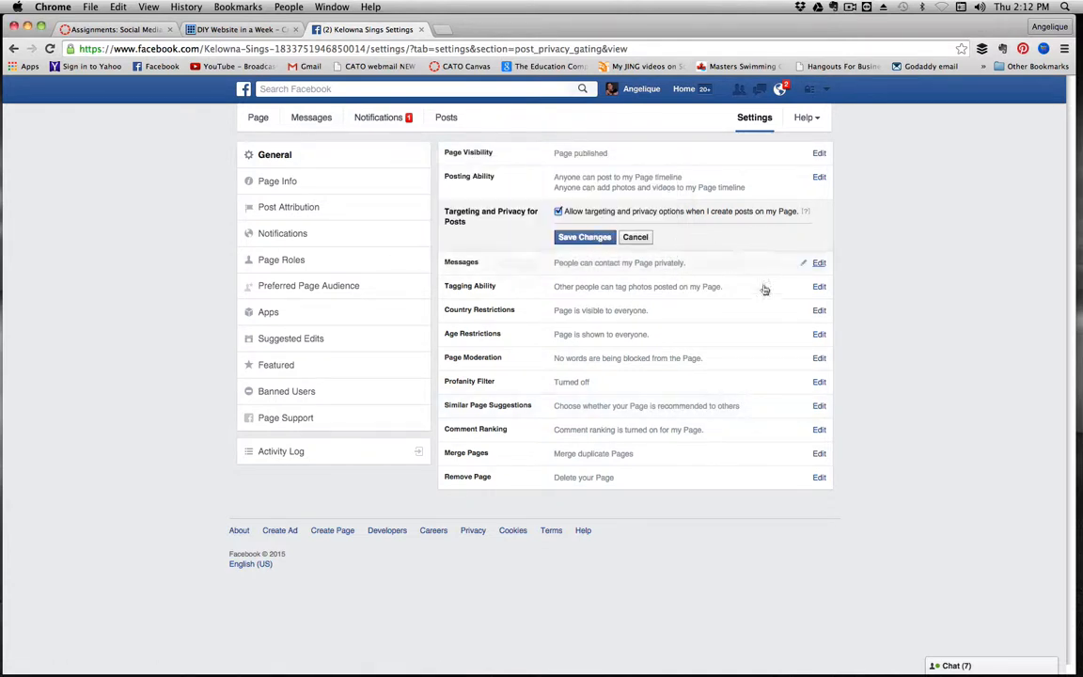
pyautogui.click(587, 239)
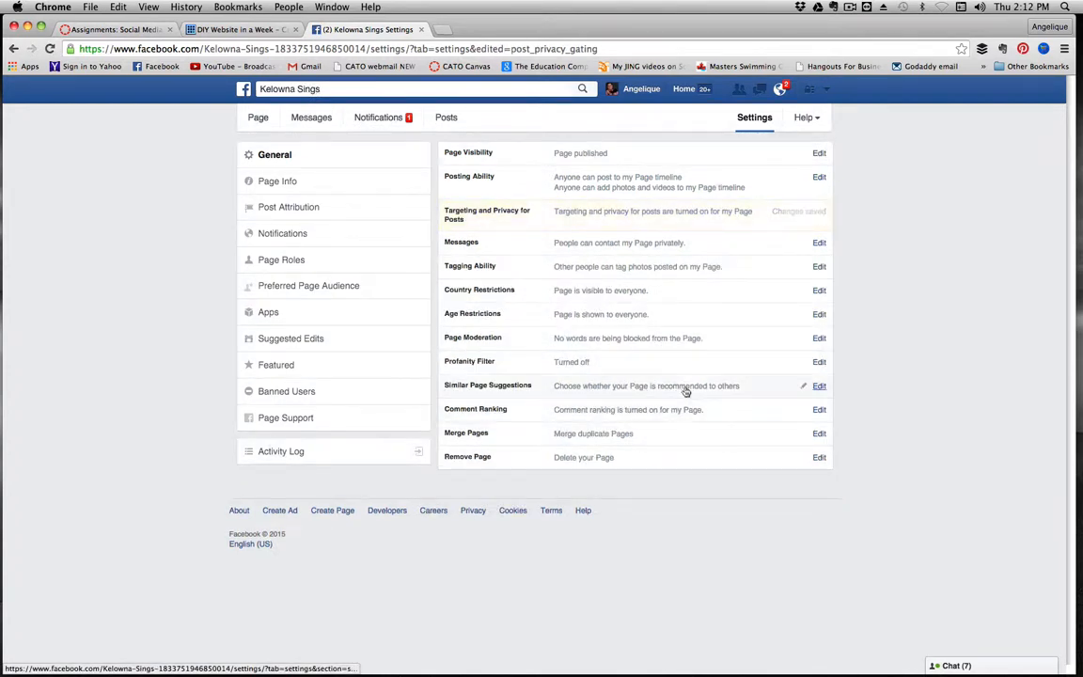
# Step: Review the Similar Page Suggestions option and the page's Page Info, Post Attribution and Notifications settings
pyautogui.click(819, 387)
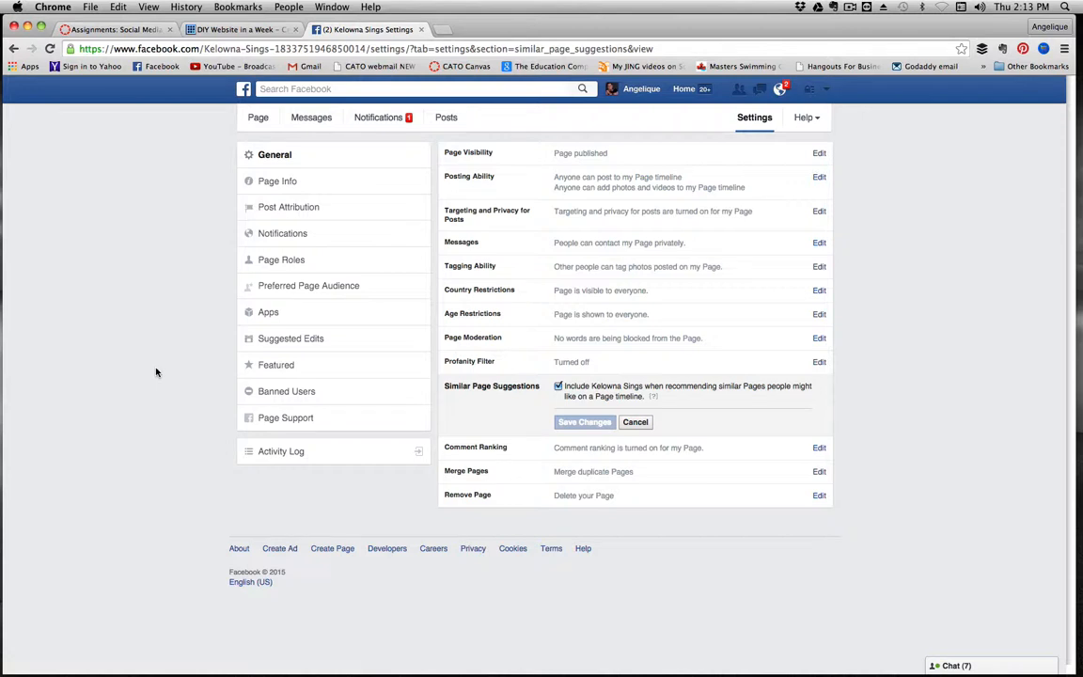
pyautogui.click(278, 182)
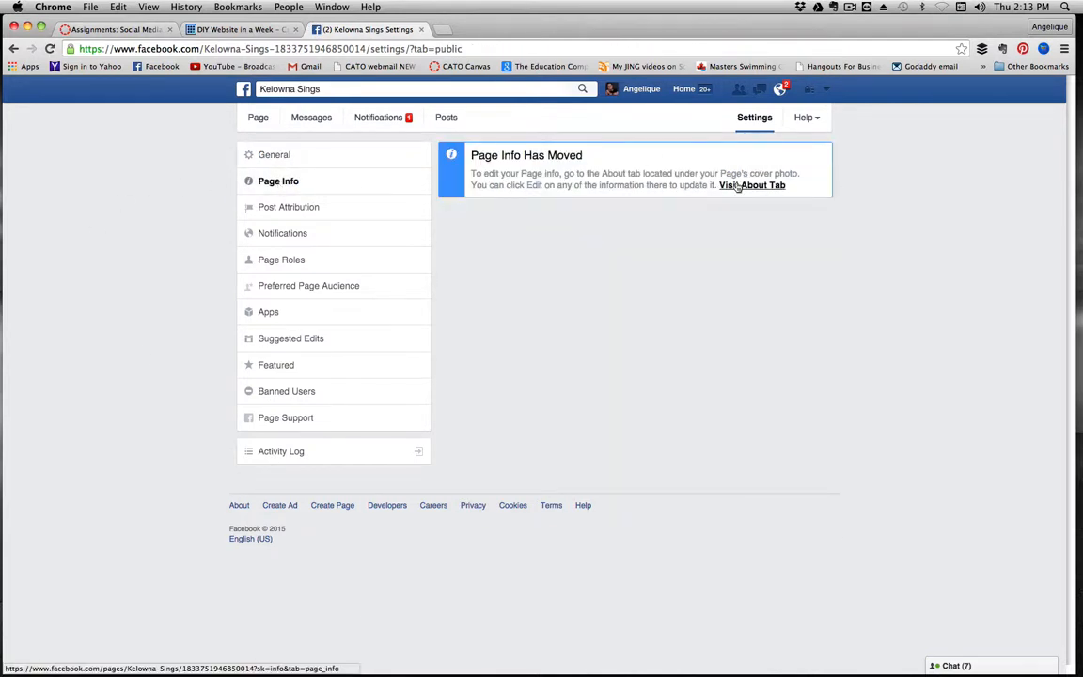
pyautogui.click(353, 216)
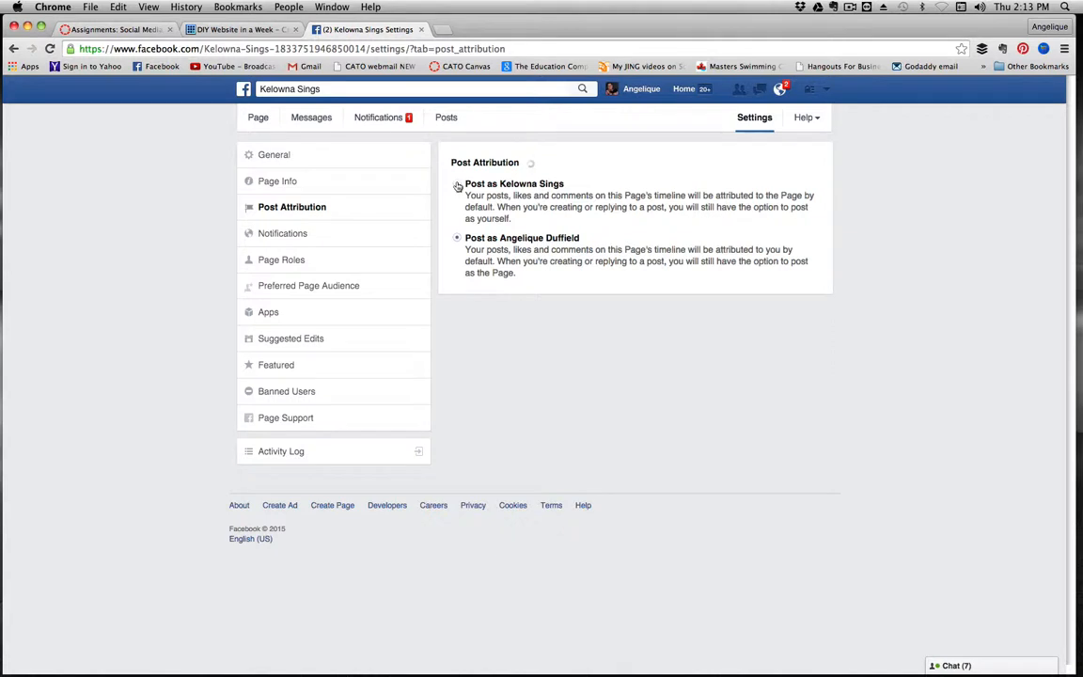
pyautogui.click(335, 238)
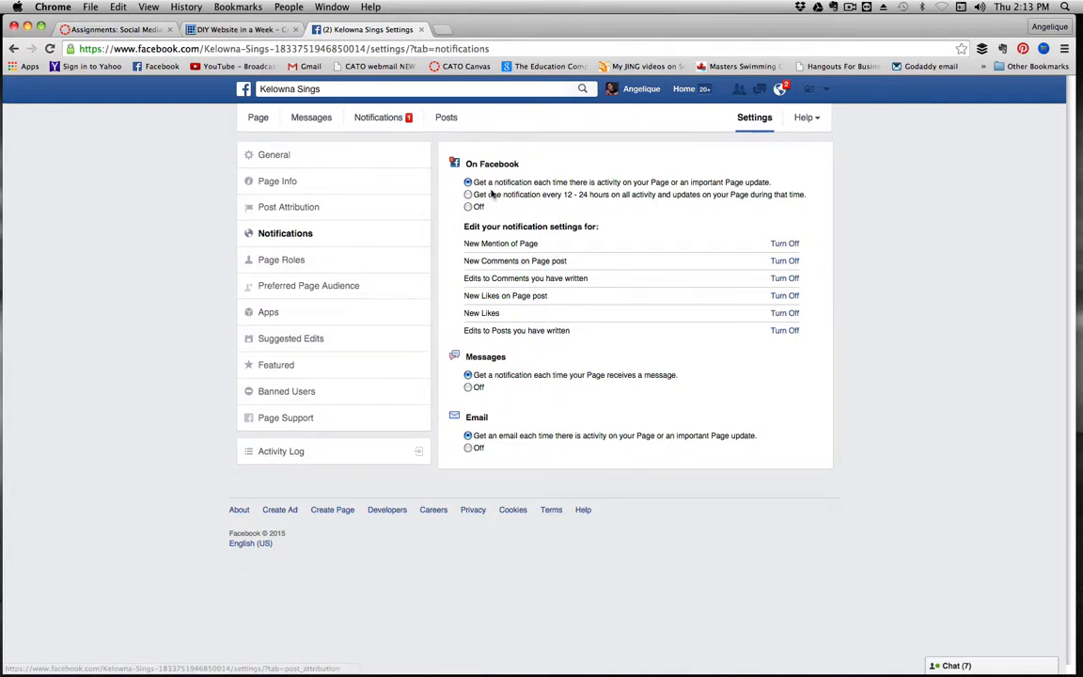
# Step: Open the Page Roles settings and view the roles that can be assigned to another person
pyautogui.click(336, 262)
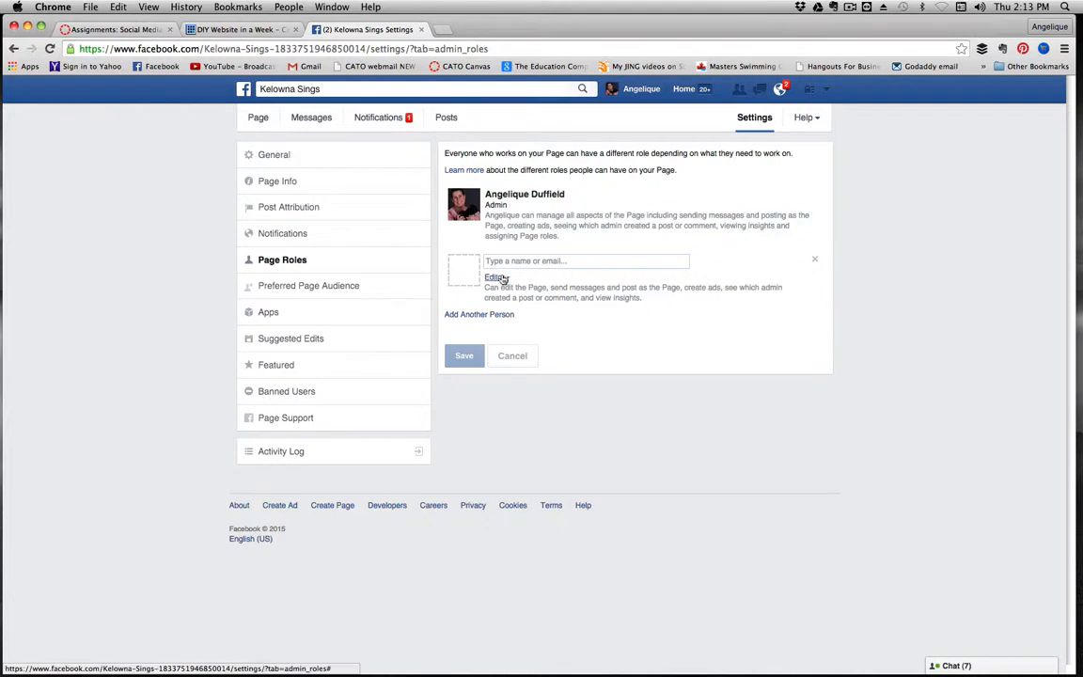
pyautogui.click(501, 279)
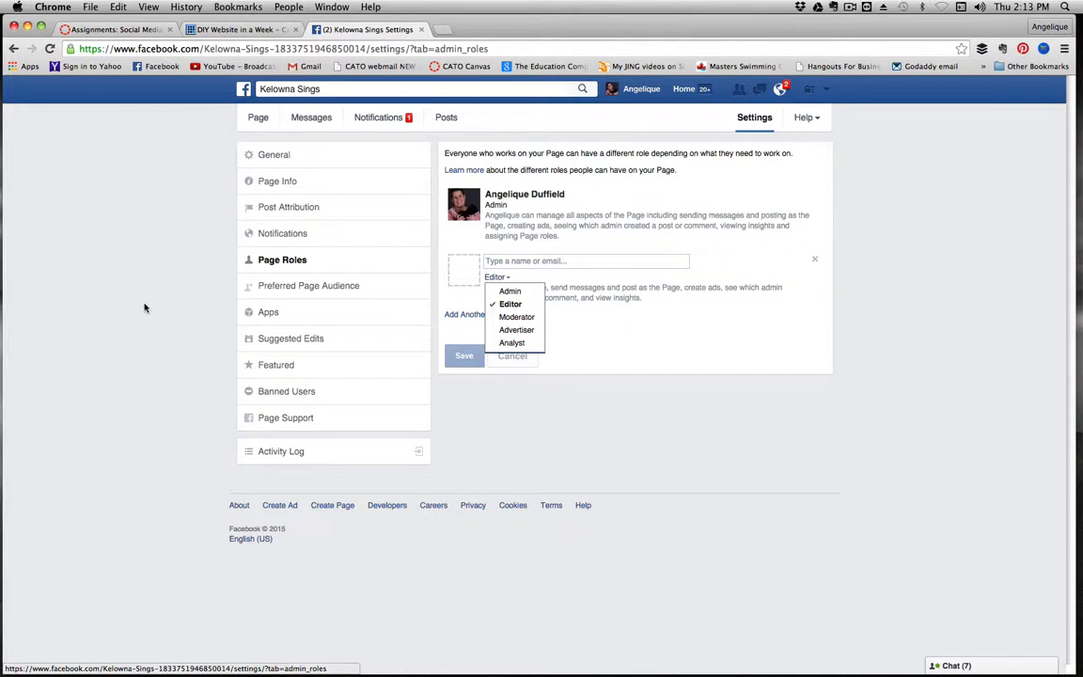
pyautogui.click(131, 274)
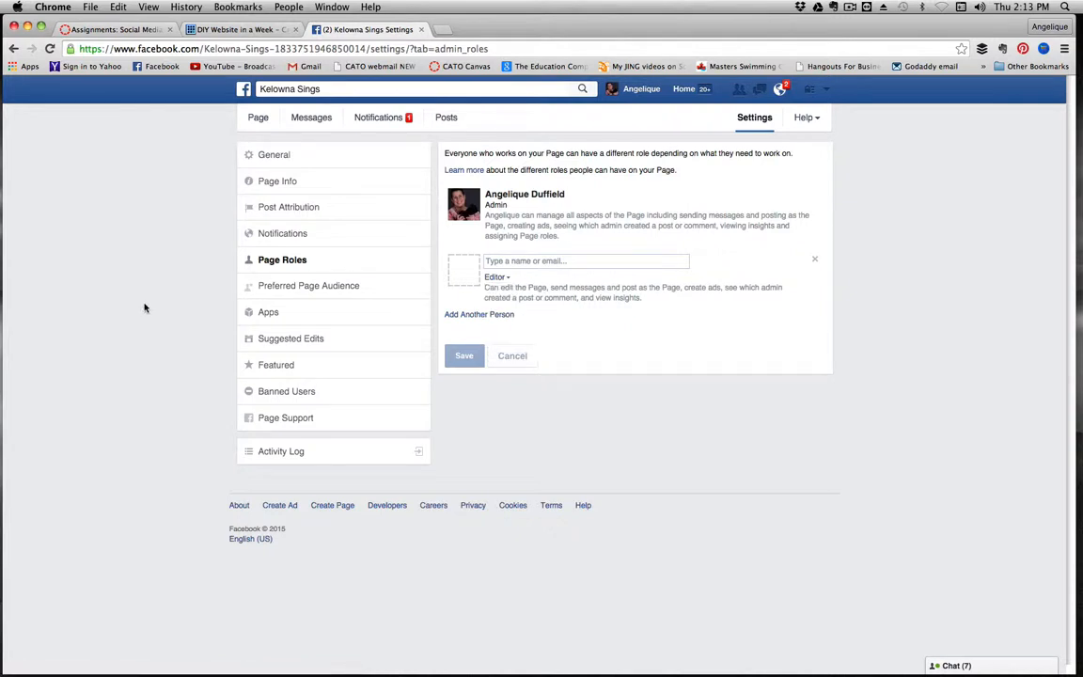
# Step: Review the page's Preferred Page Audience, its available apps and its Suggested Edits
pyautogui.click(369, 291)
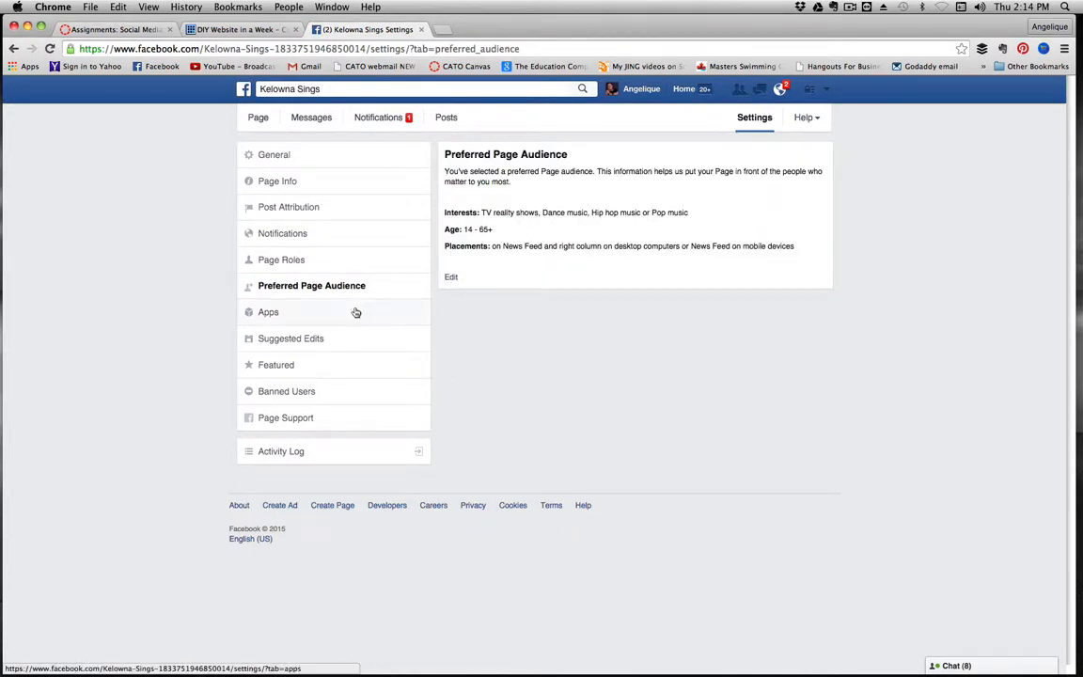
pyautogui.click(355, 312)
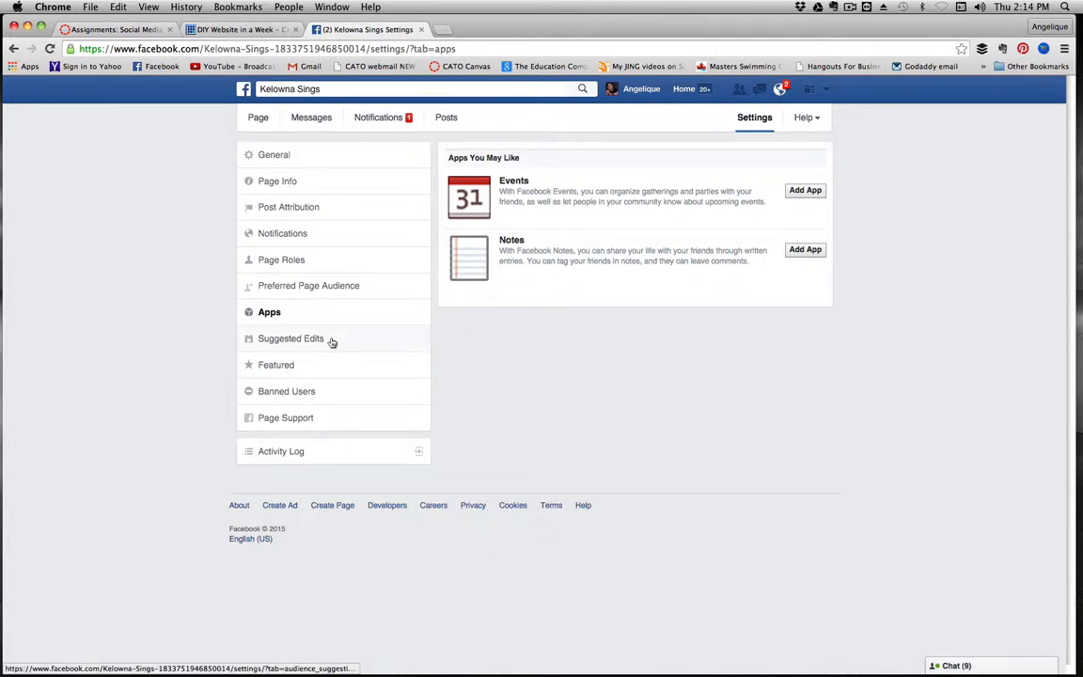
pyautogui.click(382, 349)
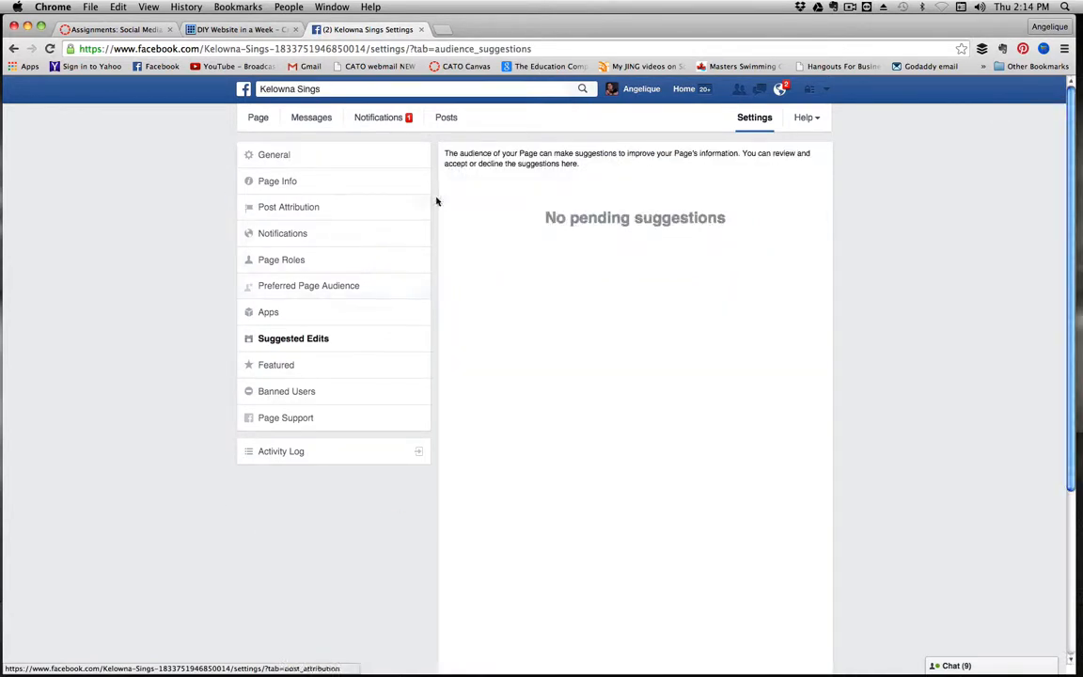
# Step: Review the Featured settings and the dialog for adding featured page owners, leaving it without saving a selection
pyautogui.click(348, 372)
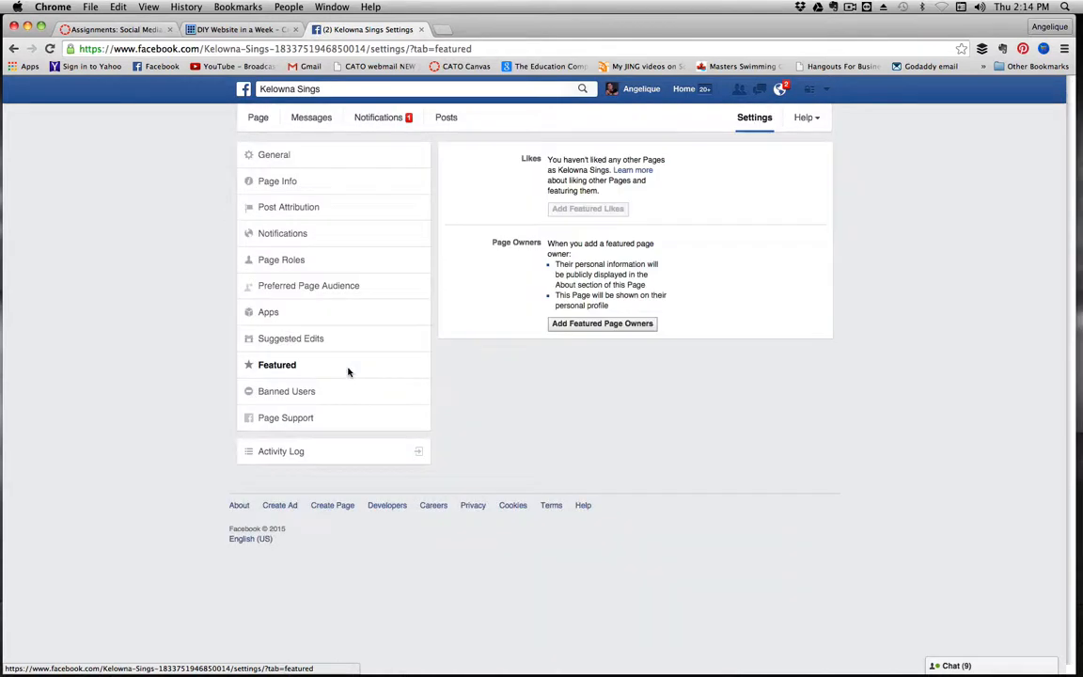
pyautogui.click(600, 325)
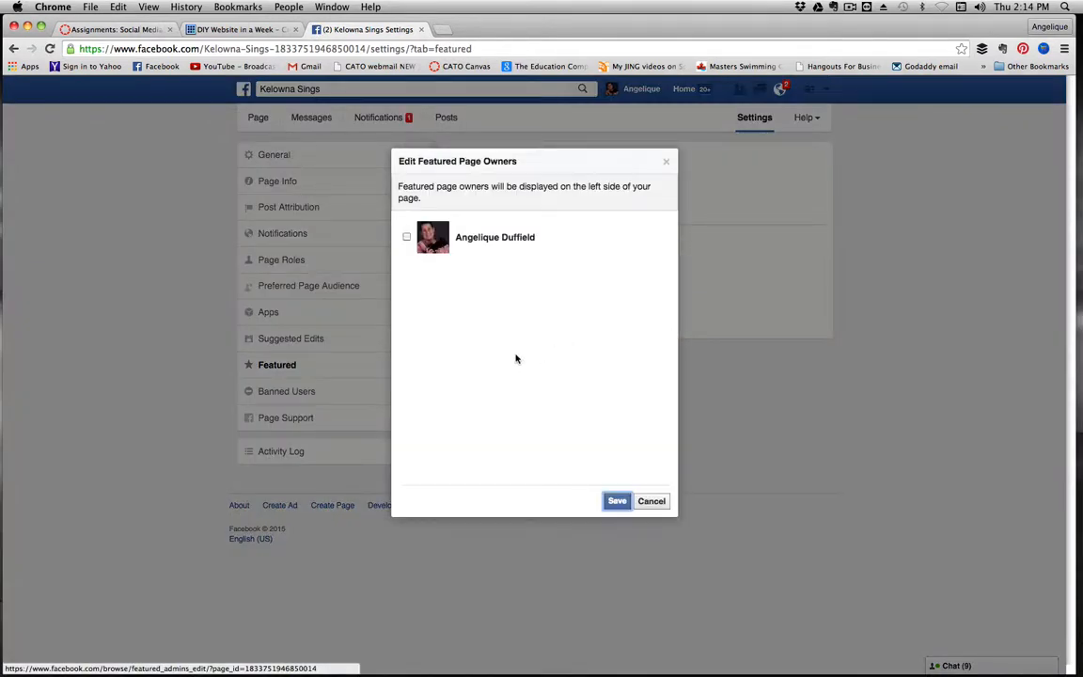
pyautogui.click(406, 238)
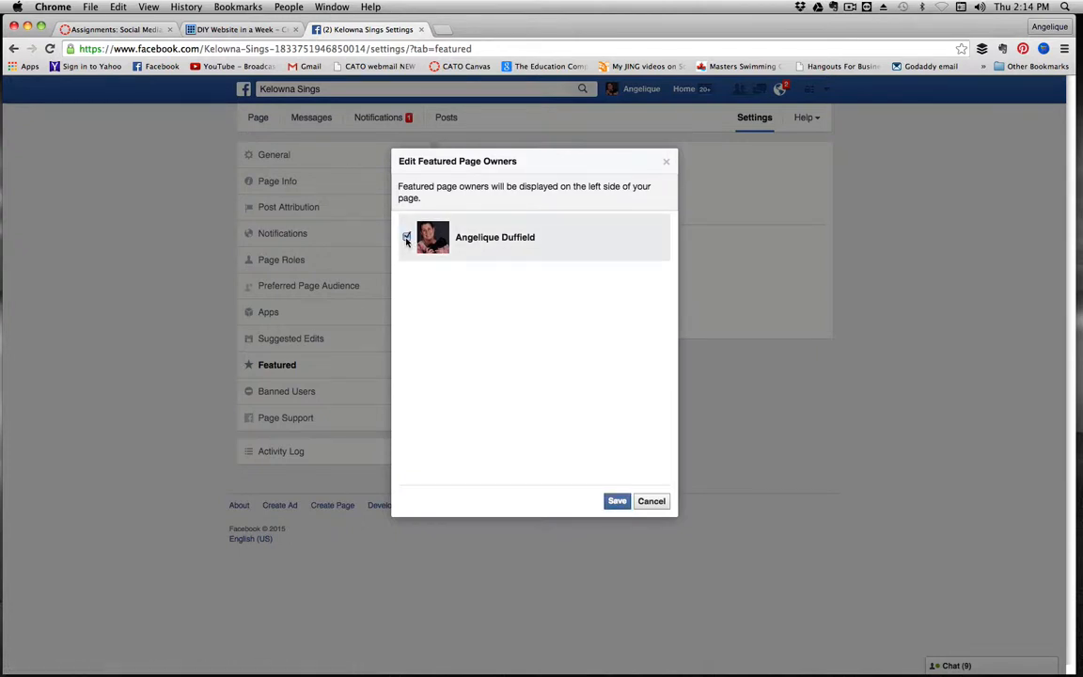
pyautogui.click(406, 238)
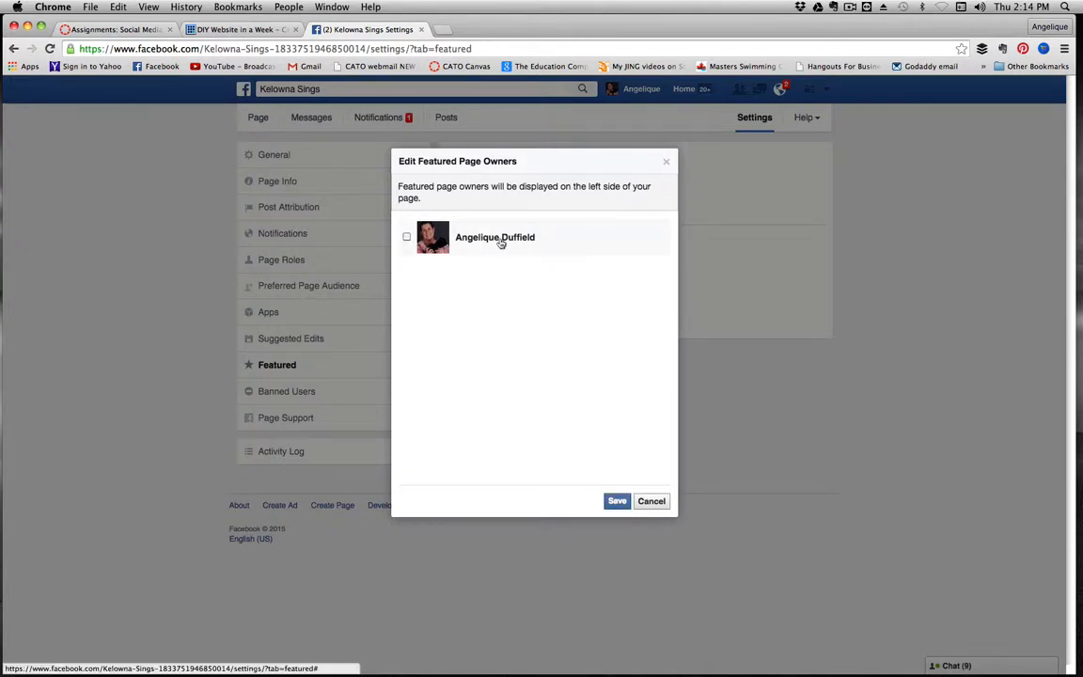
pyautogui.click(653, 503)
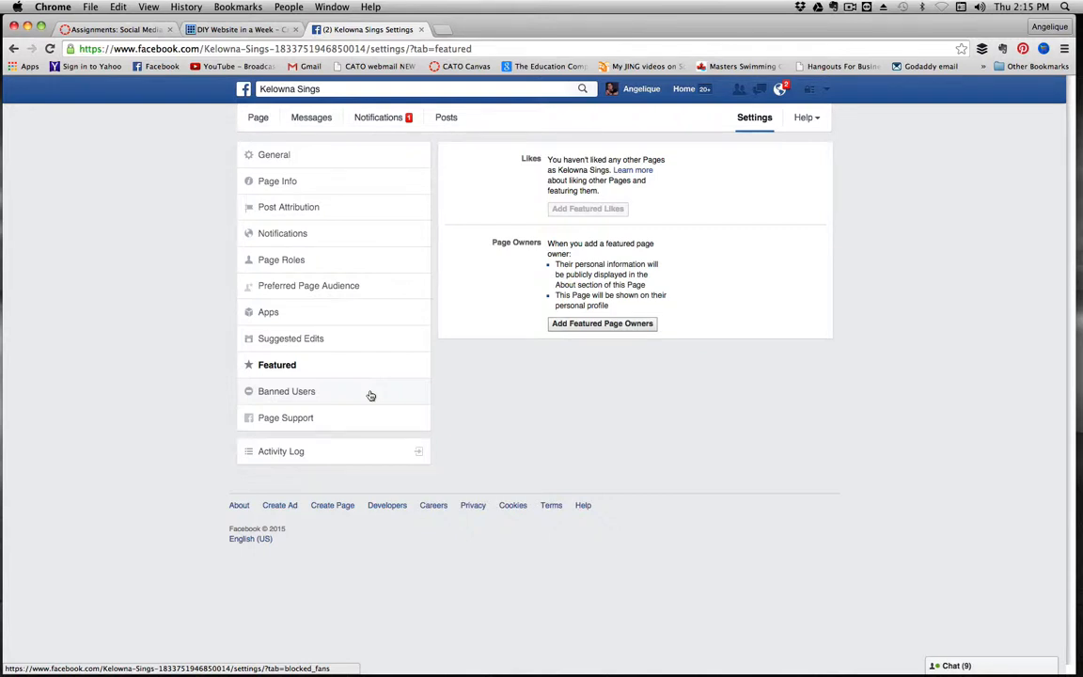
# Step: View the page's Activity Log and the Videos section of the Kelowna Sings page
pyautogui.click(360, 456)
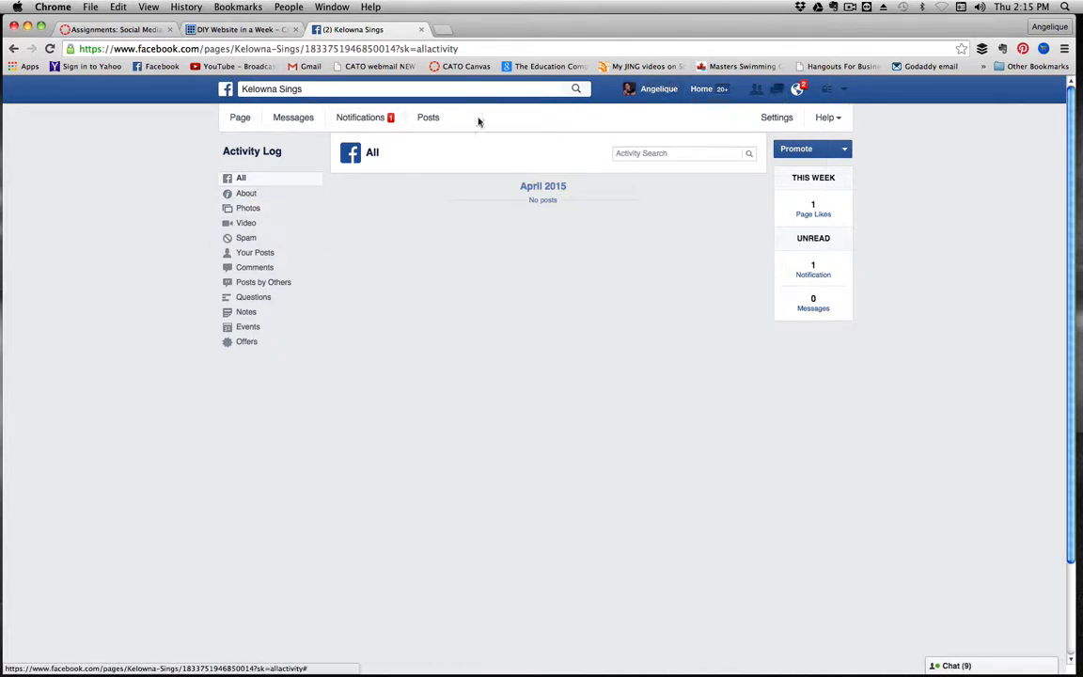
pyautogui.click(240, 117)
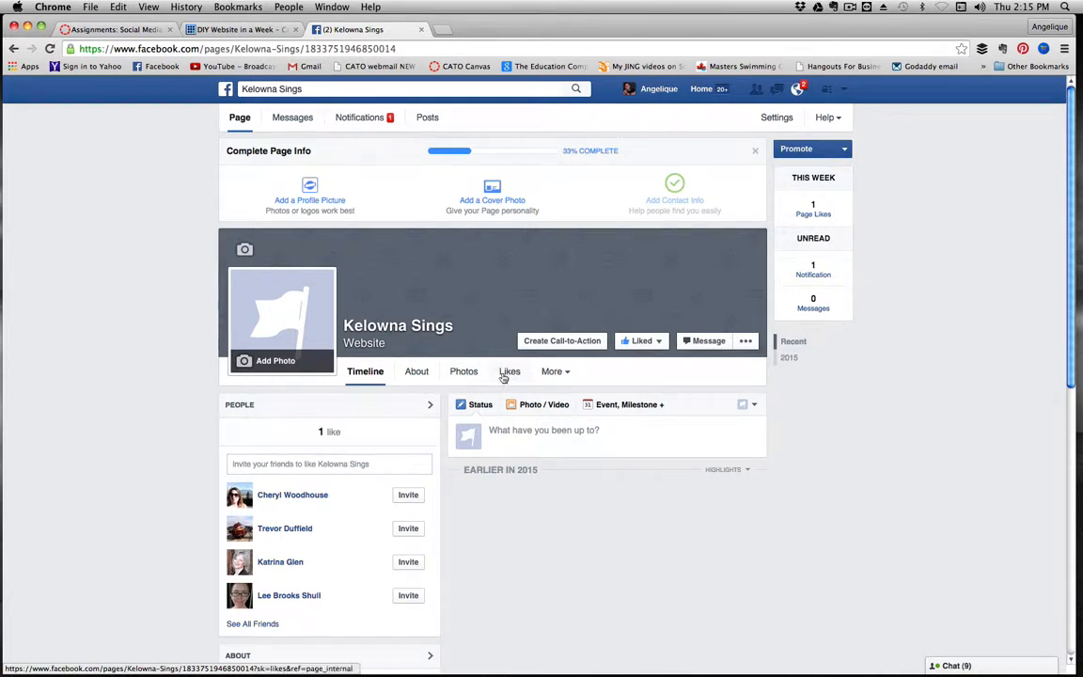
pyautogui.click(551, 371)
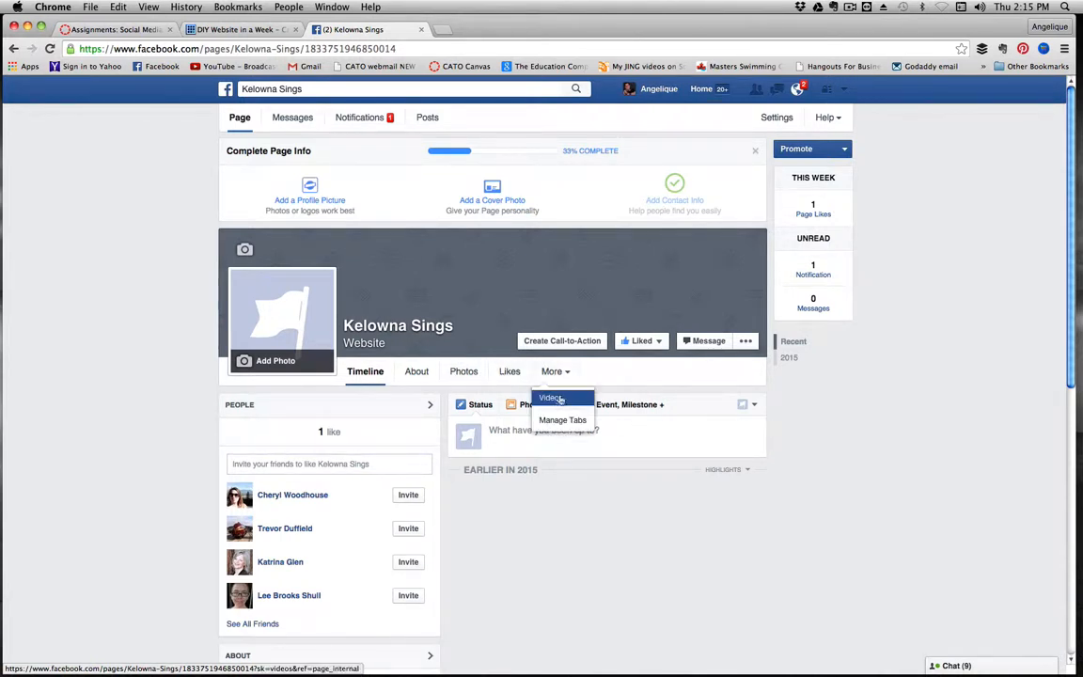
pyautogui.click(555, 398)
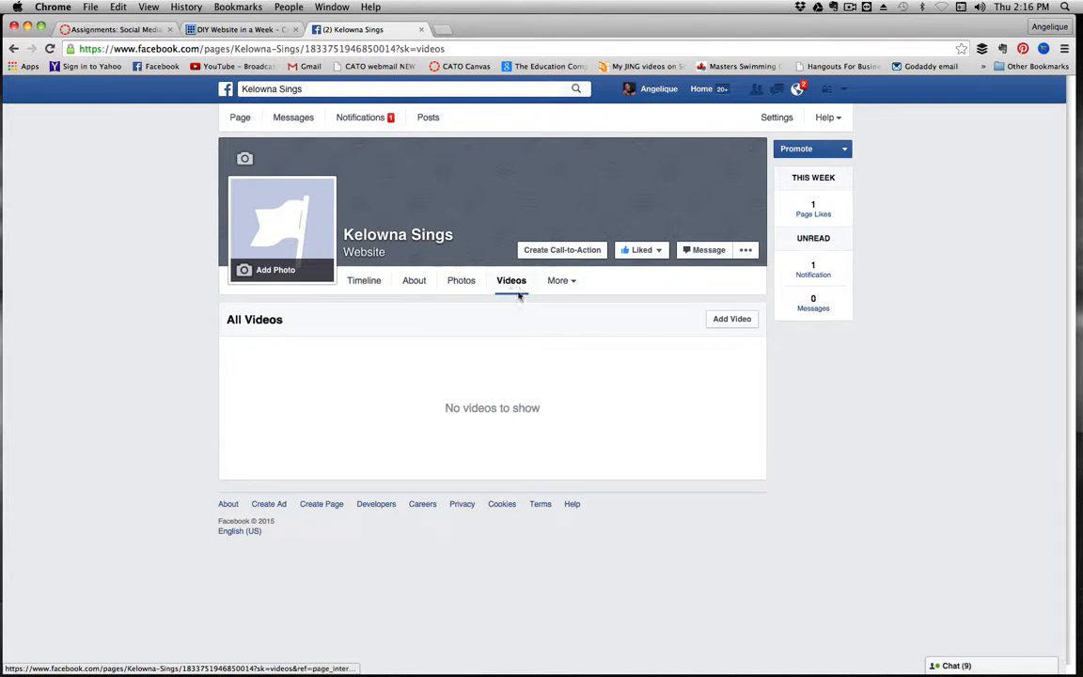
# Step: Return to the page's Timeline and look through its People, About, Photos and Posts to Page sections
pyautogui.click(366, 283)
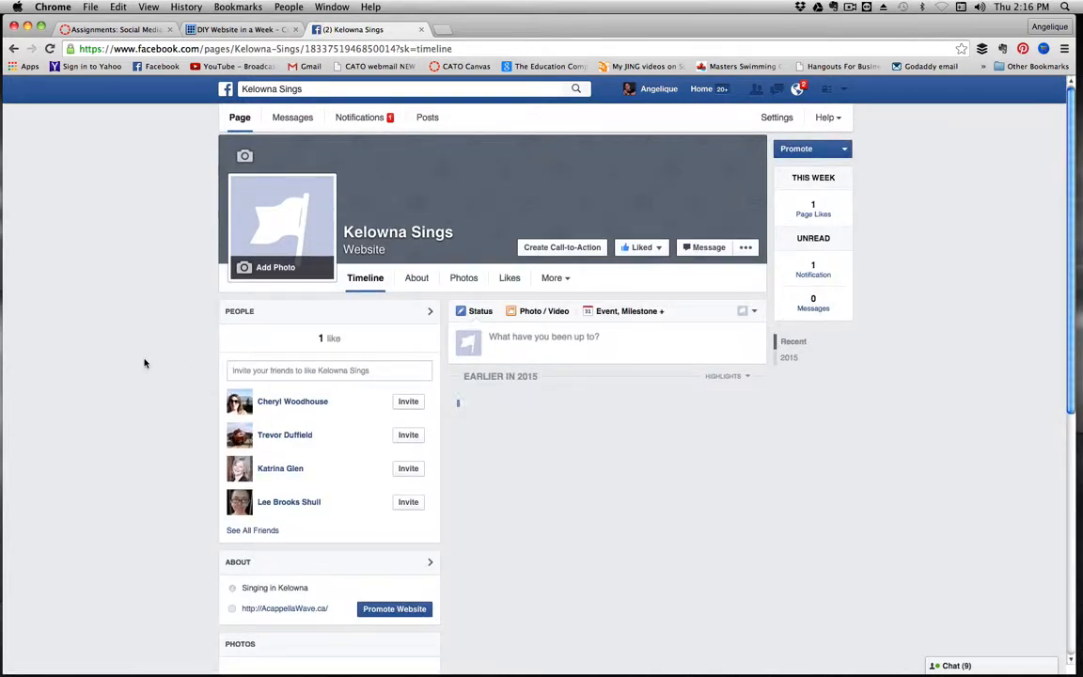
pyautogui.scroll(-5, 145, 363)
pyautogui.scroll(-2, 145, 363)
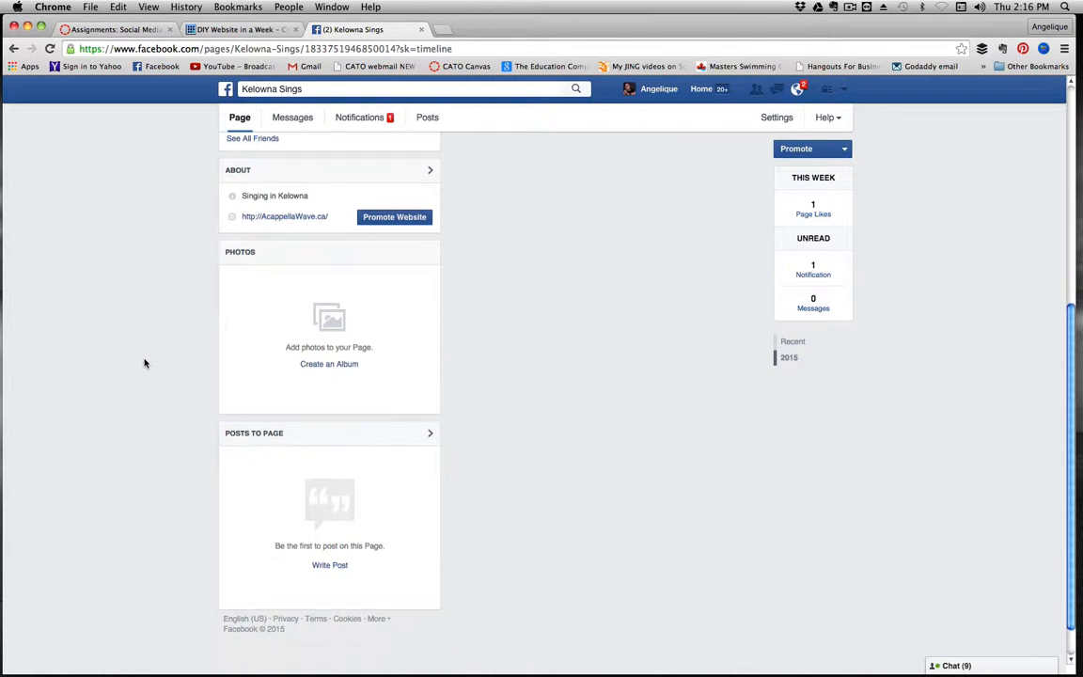
pyautogui.scroll(1, 286, 495)
pyautogui.scroll(5, 286, 494)
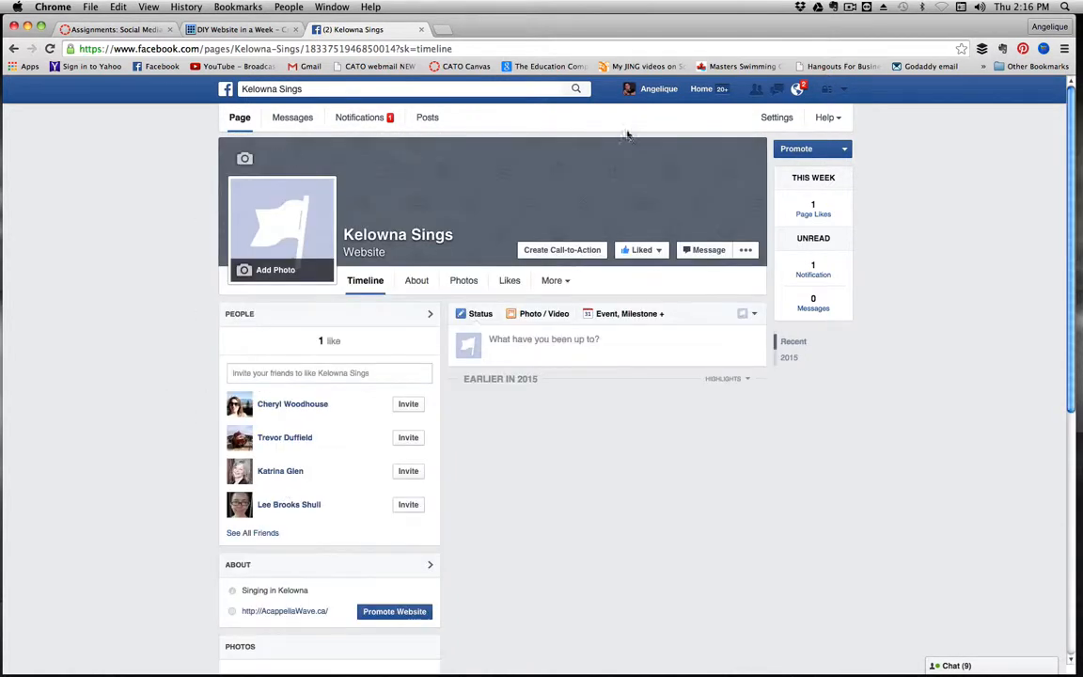
# Step: Switch to using Facebook as Bright Spark Media and examine the About and Apps sections on its page
pyautogui.click(845, 89)
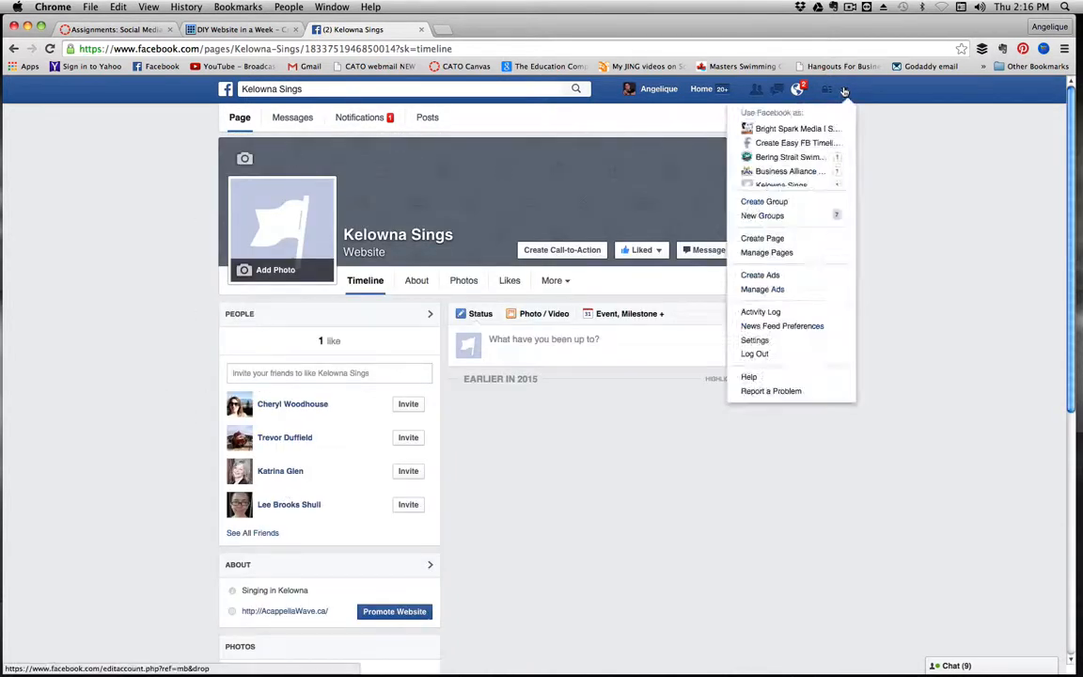
pyautogui.click(794, 129)
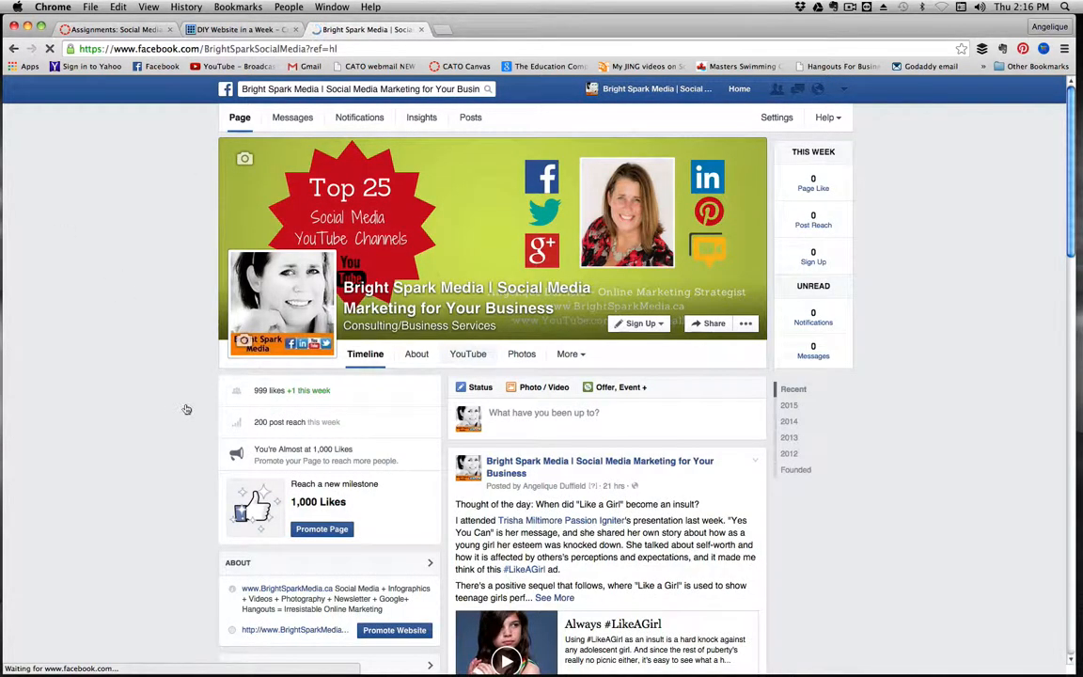
pyautogui.scroll(-2, 172, 408)
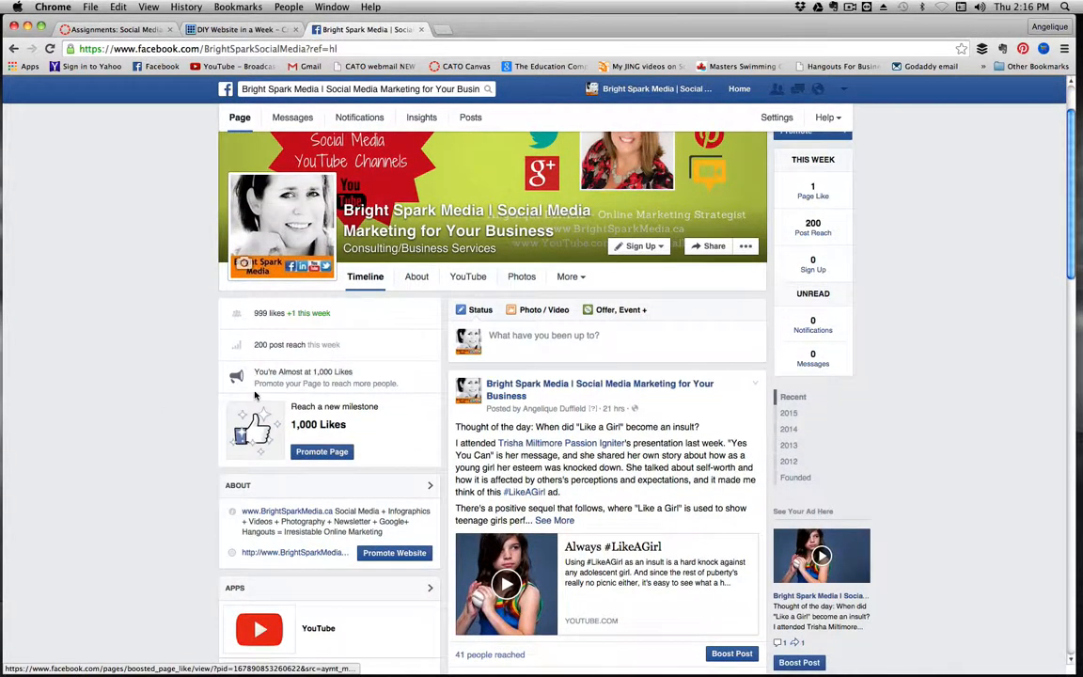
pyautogui.scroll(-1, 198, 397)
pyautogui.scroll(-2, 198, 397)
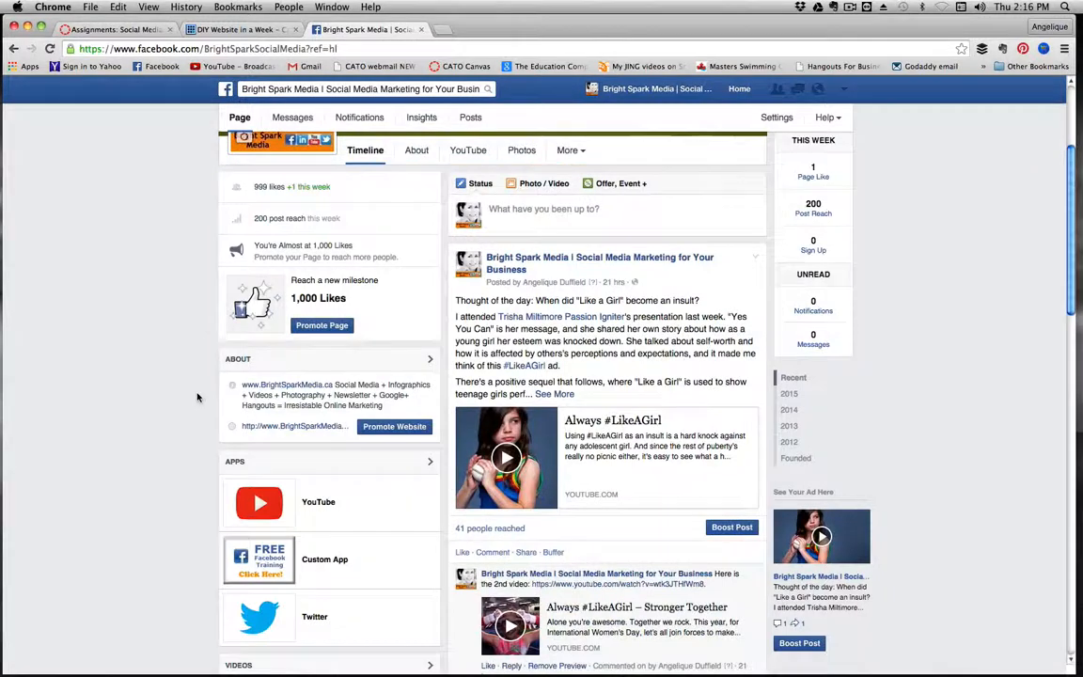
pyautogui.scroll(-1, 201, 369)
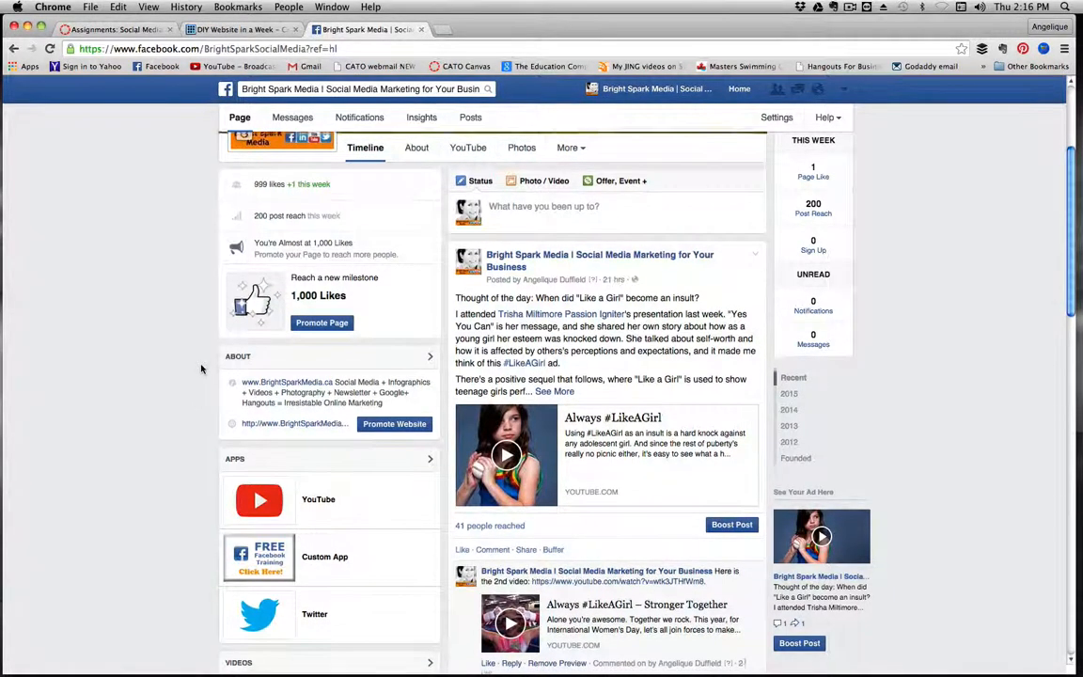
pyautogui.scroll(-1, 169, 395)
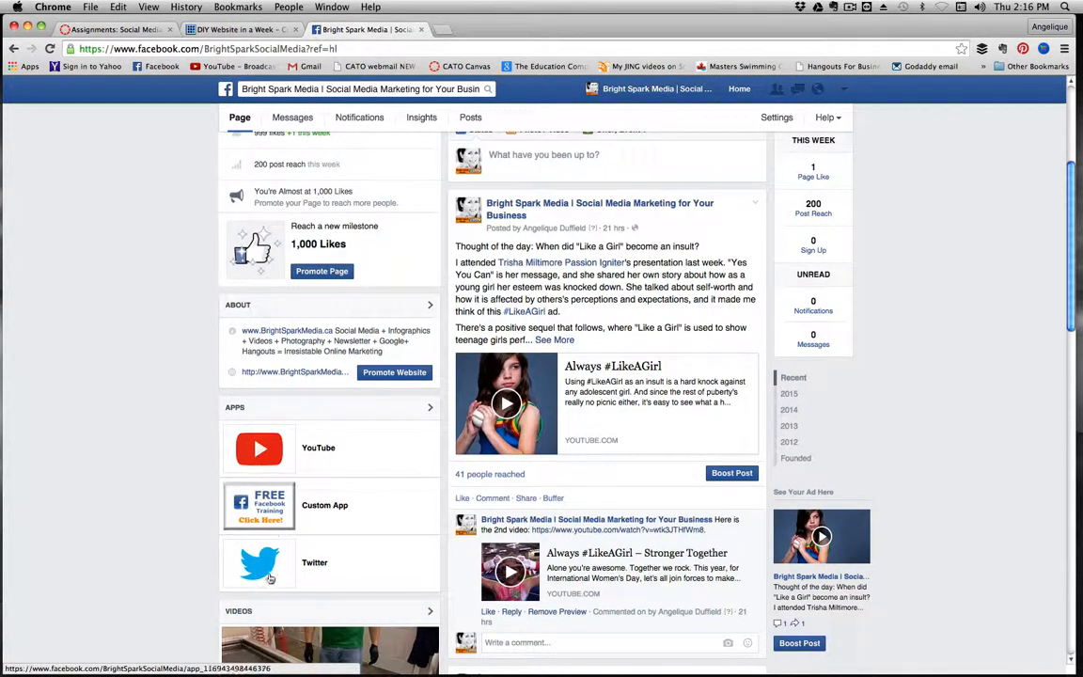
pyautogui.scroll(1, 269, 578)
pyautogui.scroll(3, 270, 579)
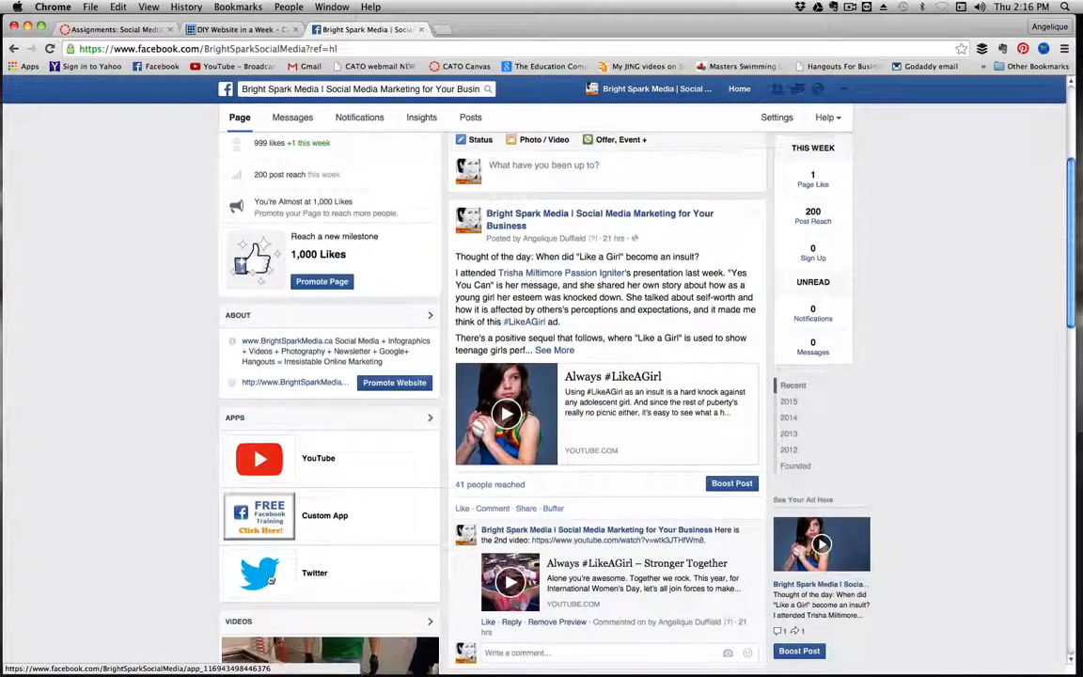
pyautogui.scroll(1, 270, 578)
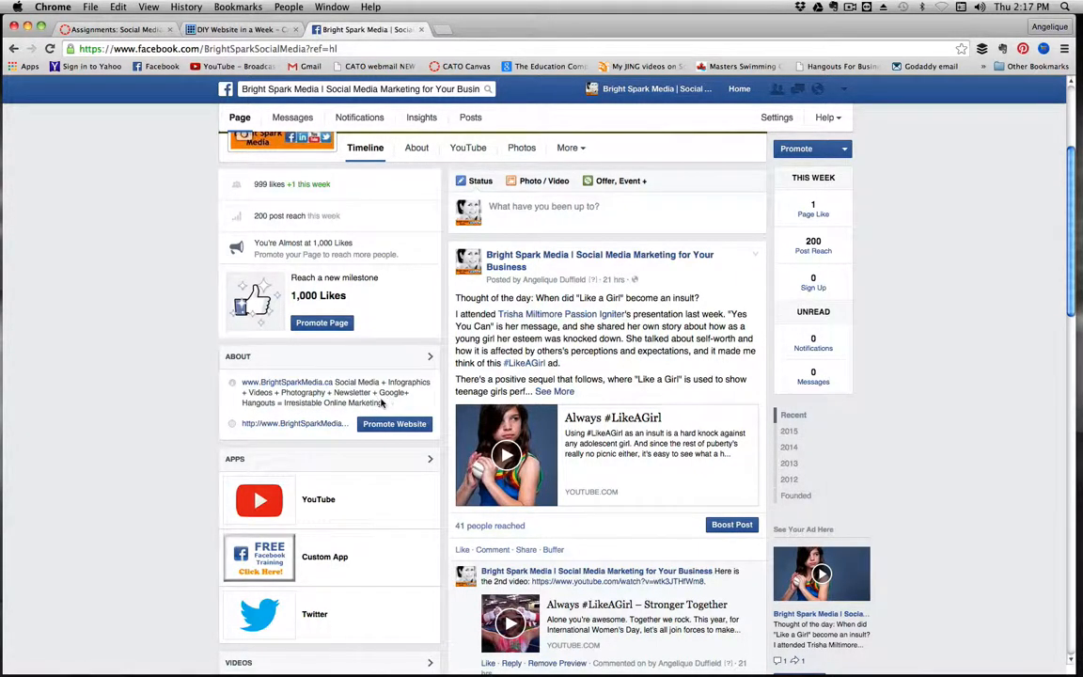
pyautogui.scroll(3, 918, 508)
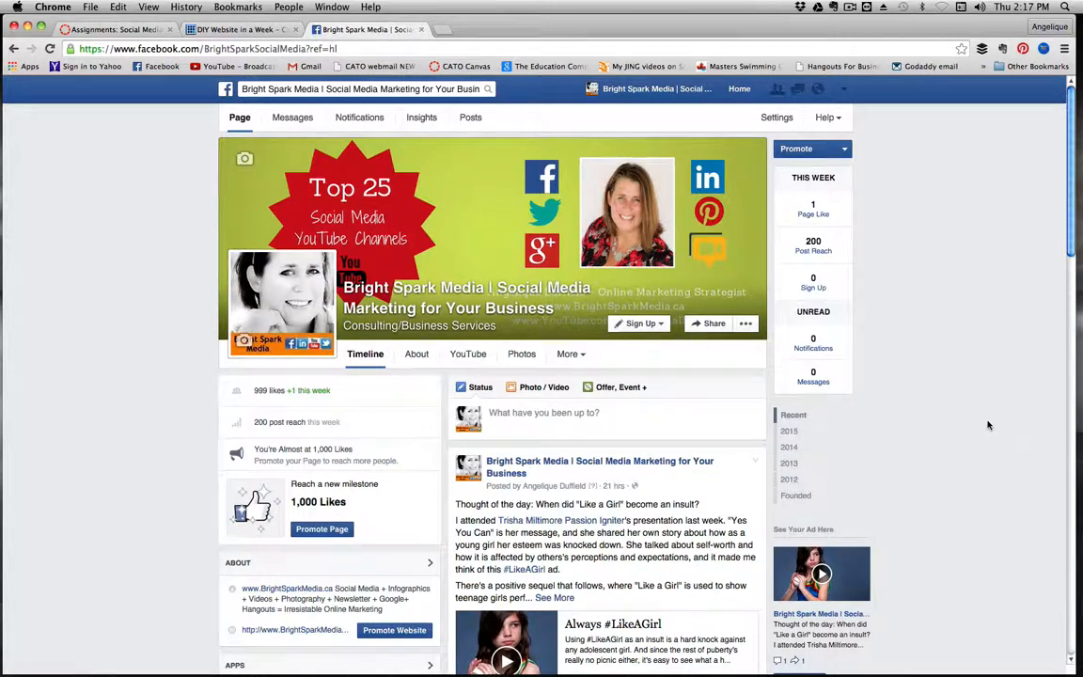
pyautogui.click(849, 7)
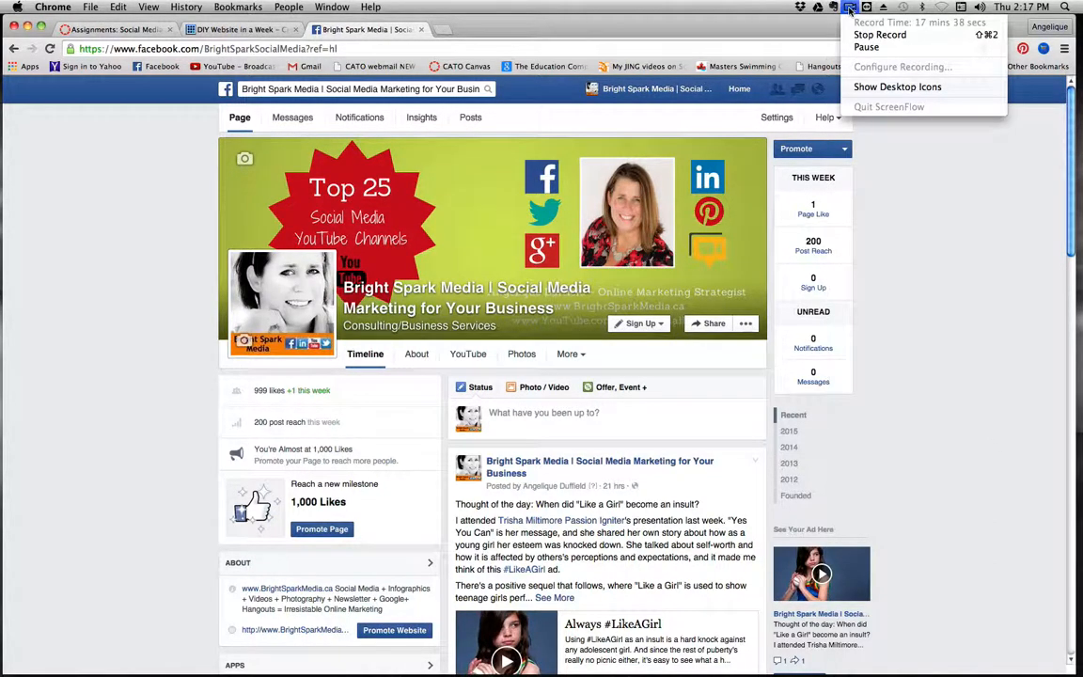